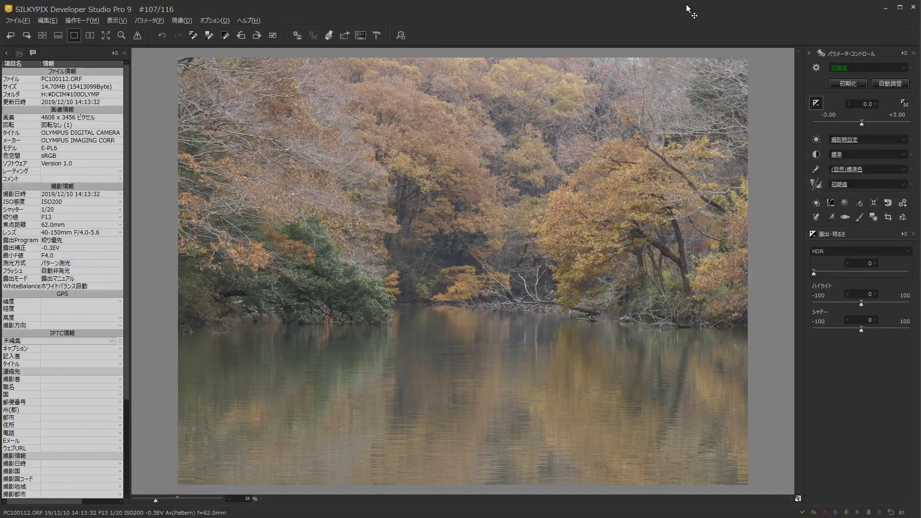
# - Warm the white balance colour temperature to 6000K
pyautogui.click(817, 139)
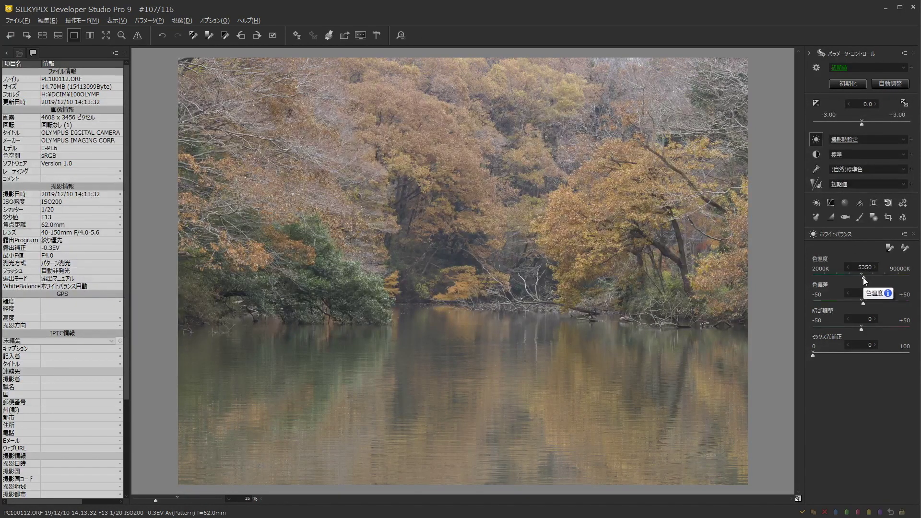
pyautogui.moveTo(863, 277); pyautogui.dragTo(868, 277)
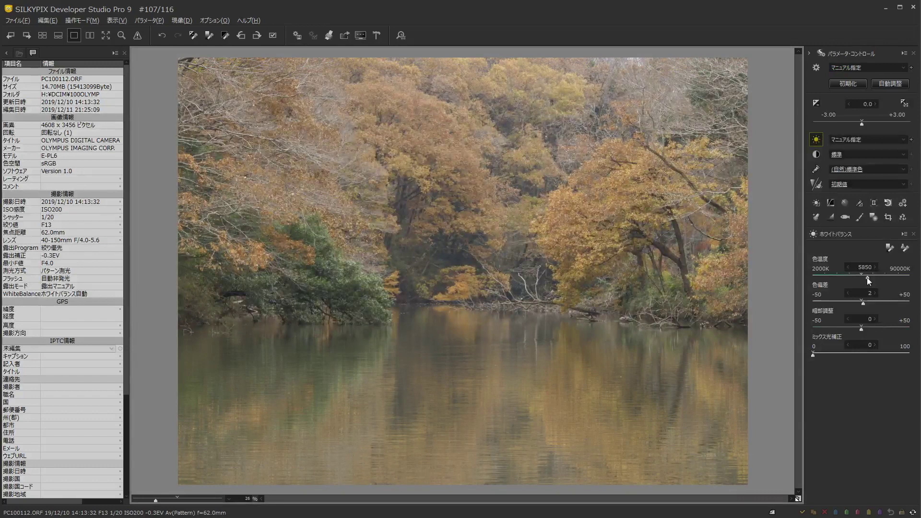
pyautogui.moveTo(867, 278); pyautogui.dragTo(870, 275)
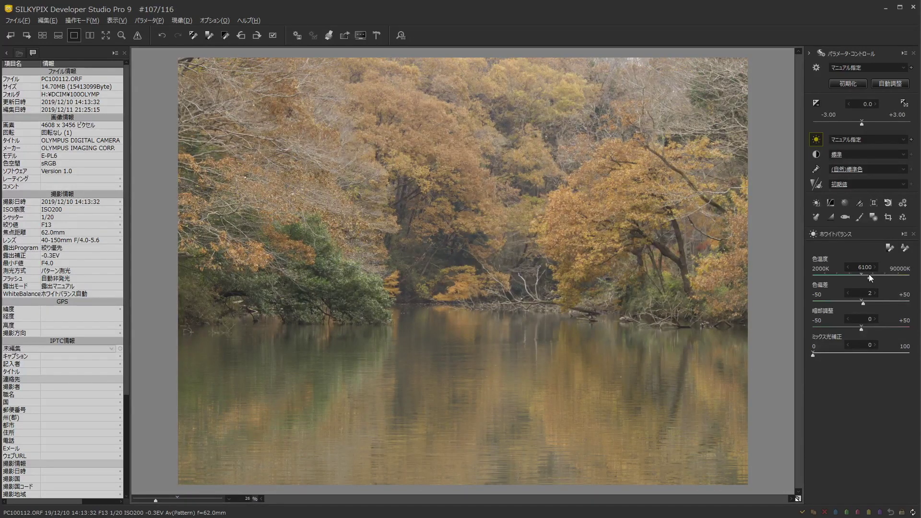
pyautogui.moveTo(871, 277); pyautogui.dragTo(869, 277)
pyautogui.click(863, 310)
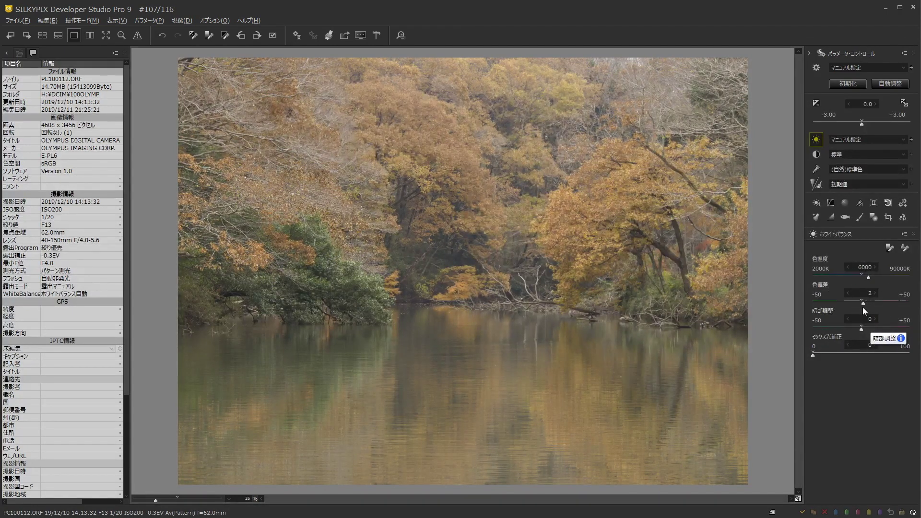
# - Set the tint to 5, then compare with the original unedited photo
pyautogui.click(862, 307)
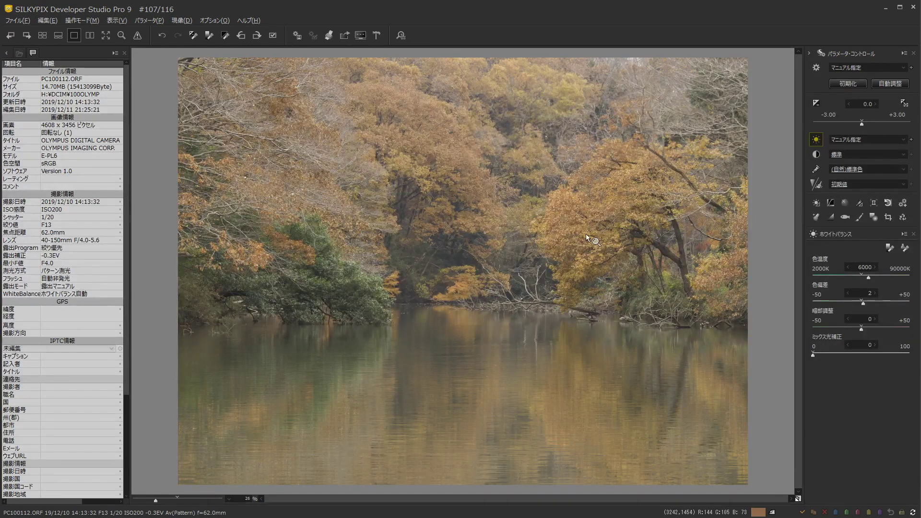
pyautogui.click(594, 219)
pyautogui.click(863, 303)
pyautogui.moveTo(863, 303); pyautogui.dragTo(866, 304)
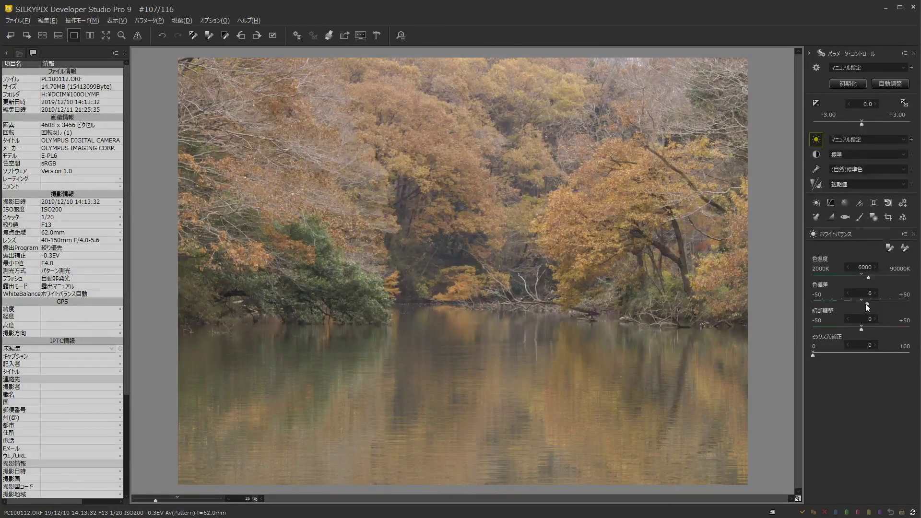
pyautogui.moveTo(866, 304); pyautogui.dragTo(865, 305)
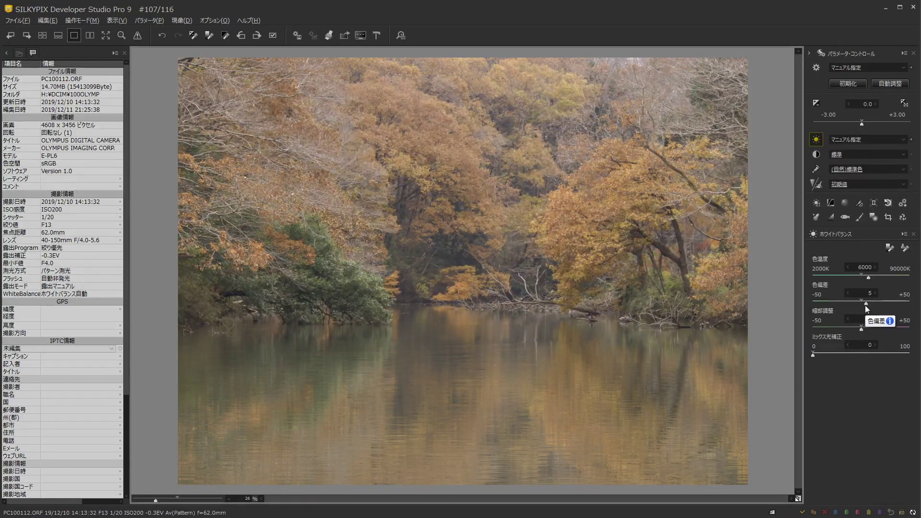
pyautogui.click(798, 499)
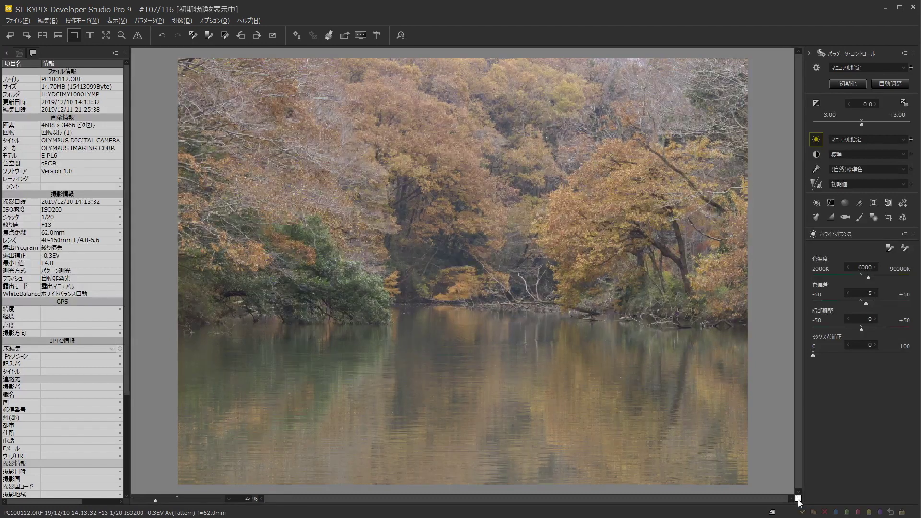
pyautogui.click(799, 499)
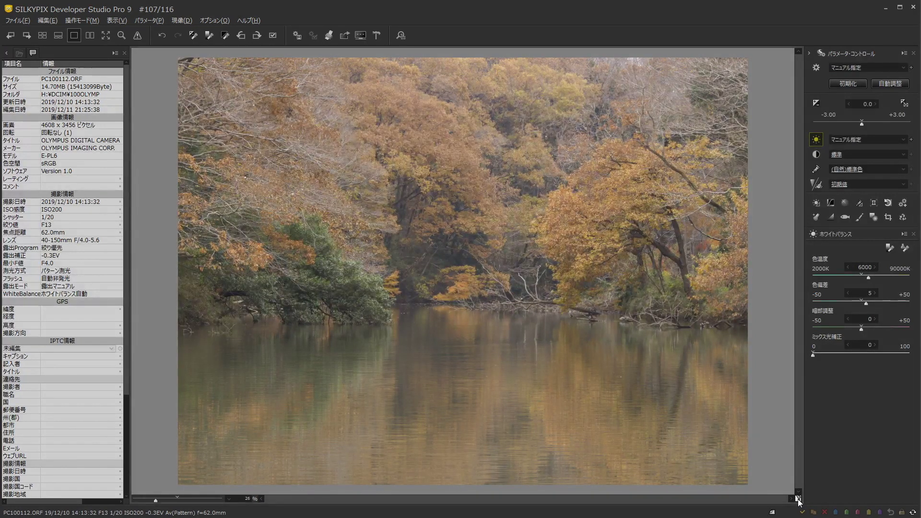
pyautogui.click(798, 499)
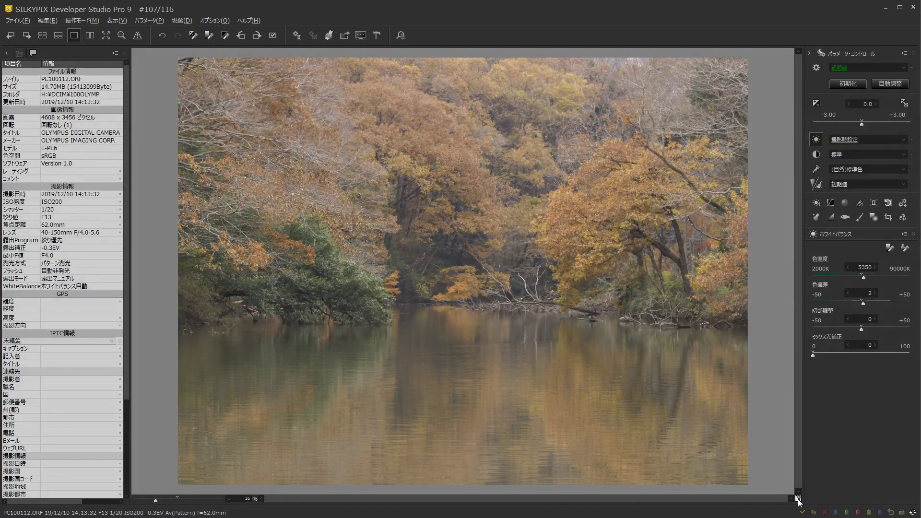
pyautogui.click(798, 499)
pyautogui.click(798, 499)
pyautogui.click(798, 500)
pyautogui.click(799, 494)
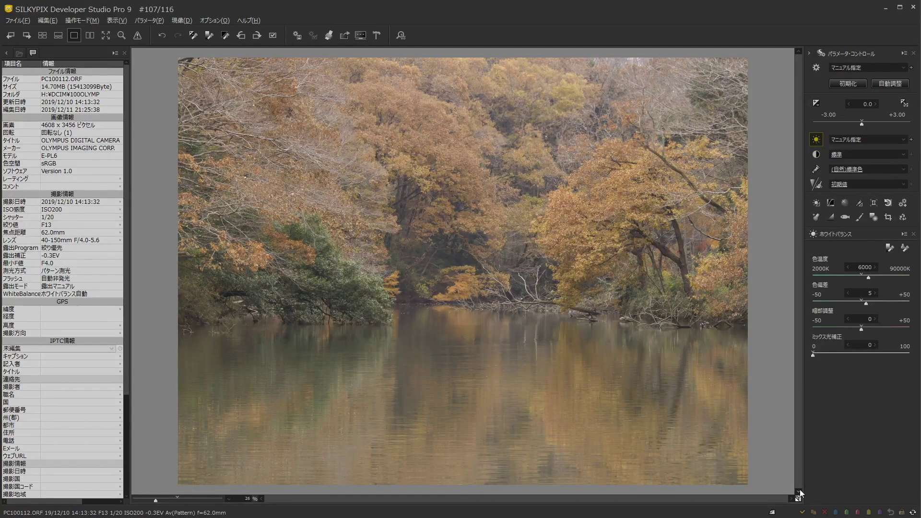
pyautogui.click(799, 493)
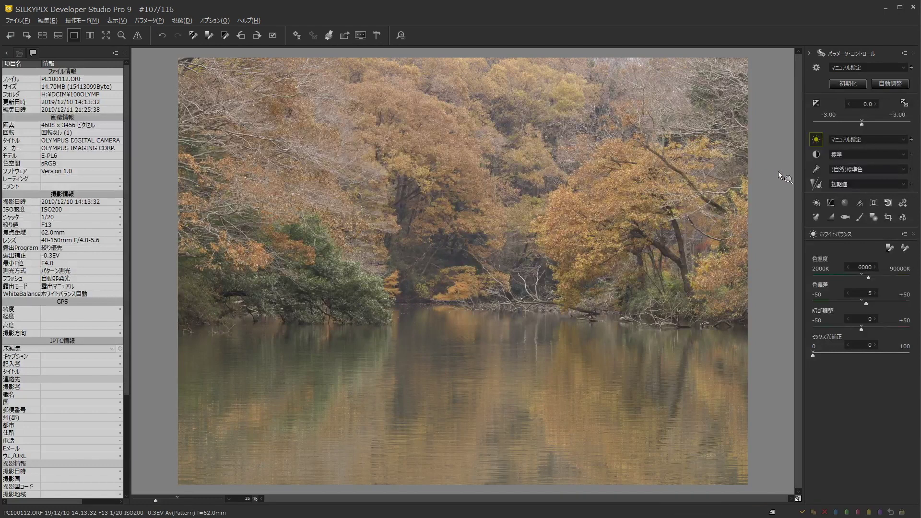
# - Show the tone curve with its histogram, keep the curve straight, and enlarge the graph
pyautogui.click(831, 204)
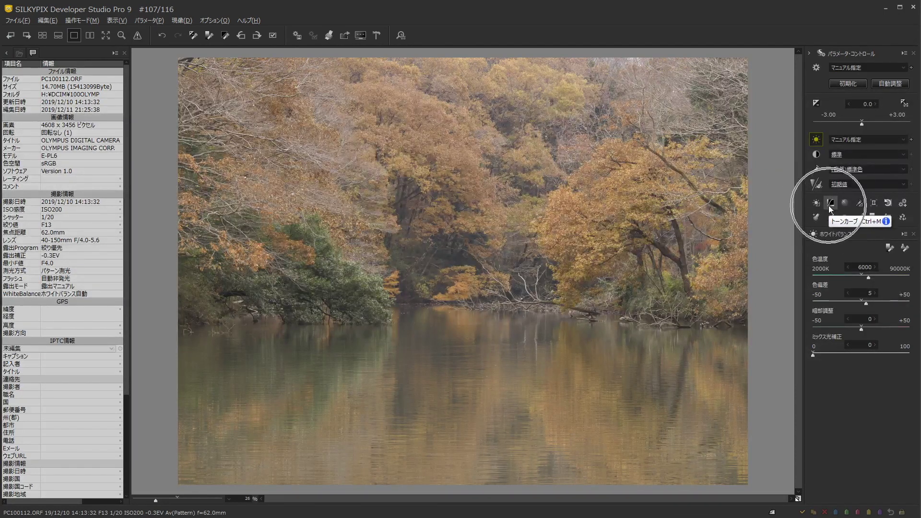
pyautogui.click(831, 204)
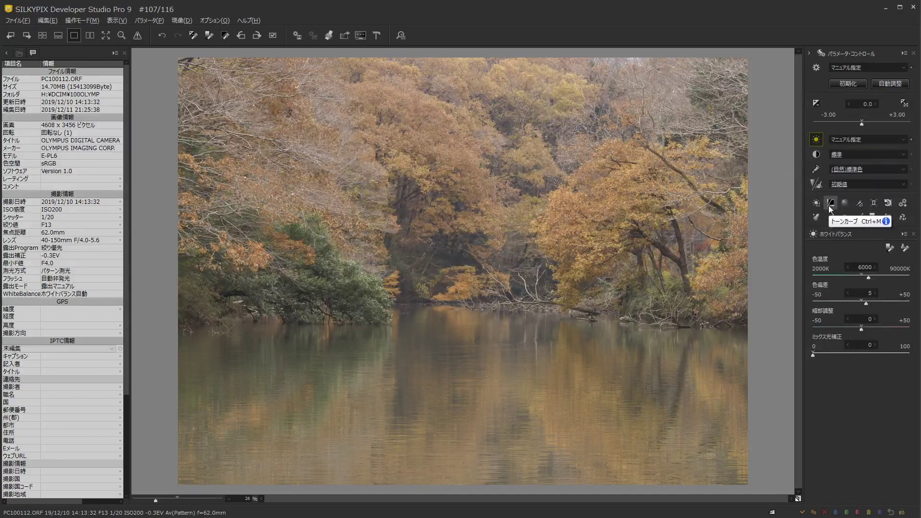
pyautogui.click(830, 203)
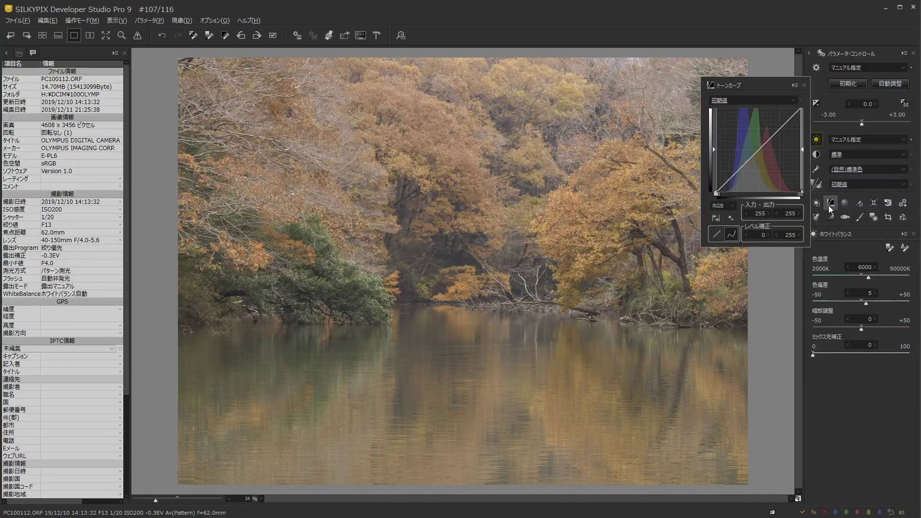
pyautogui.click(736, 172)
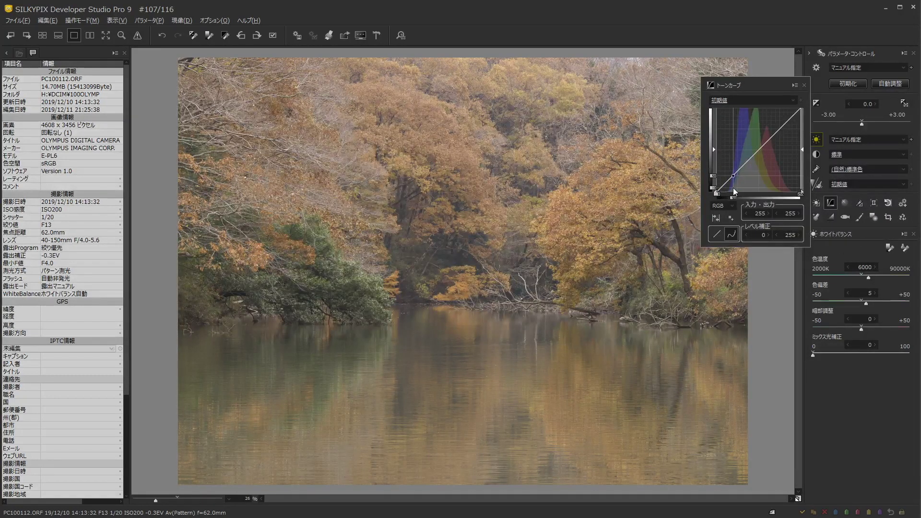
pyautogui.click(450, 259)
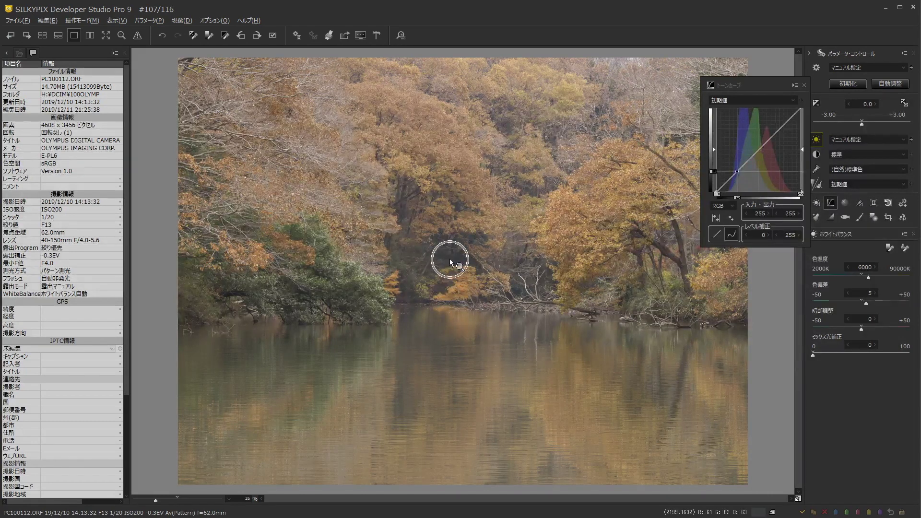
pyautogui.click(450, 260)
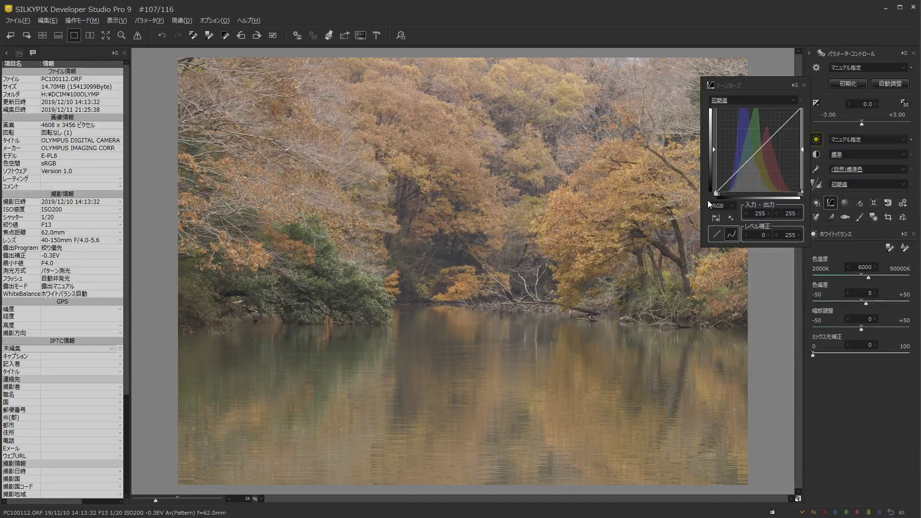
pyautogui.click(720, 189)
pyautogui.moveTo(719, 175); pyautogui.dragTo(725, 201)
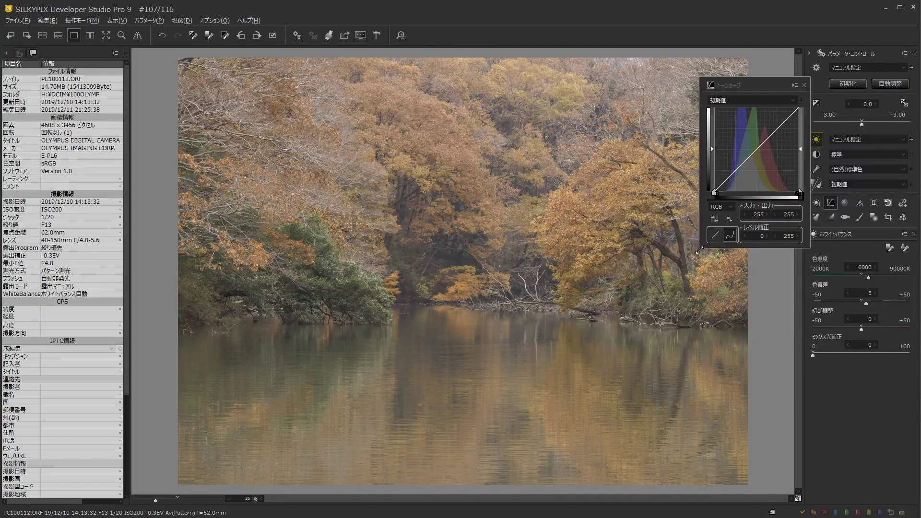
pyautogui.moveTo(702, 246); pyautogui.dragTo(665, 296)
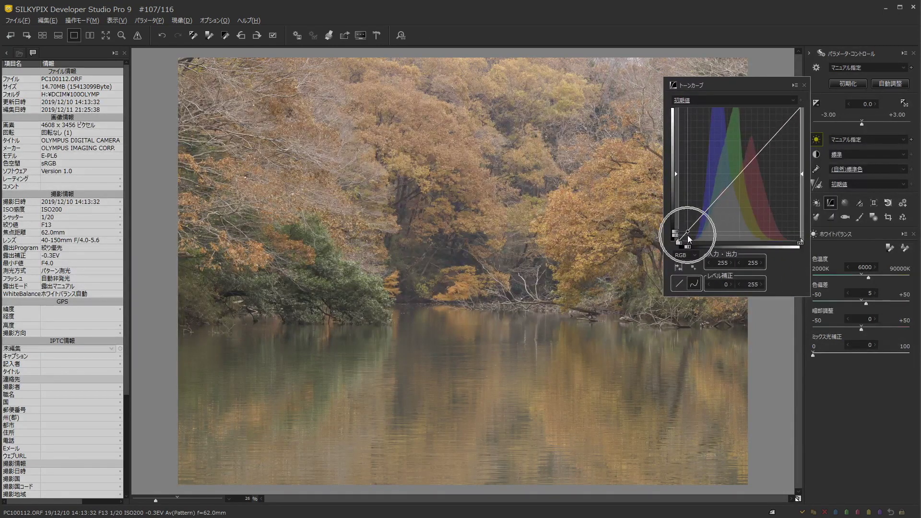
# - Set tone curve level correction to 21/233, mapping input 233 to output 255
pyautogui.moveTo(687, 233)
pyautogui.mouseDown()
pyautogui.moveTo(679, 241)
pyautogui.moveTo(691, 216)
pyautogui.mouseUp()
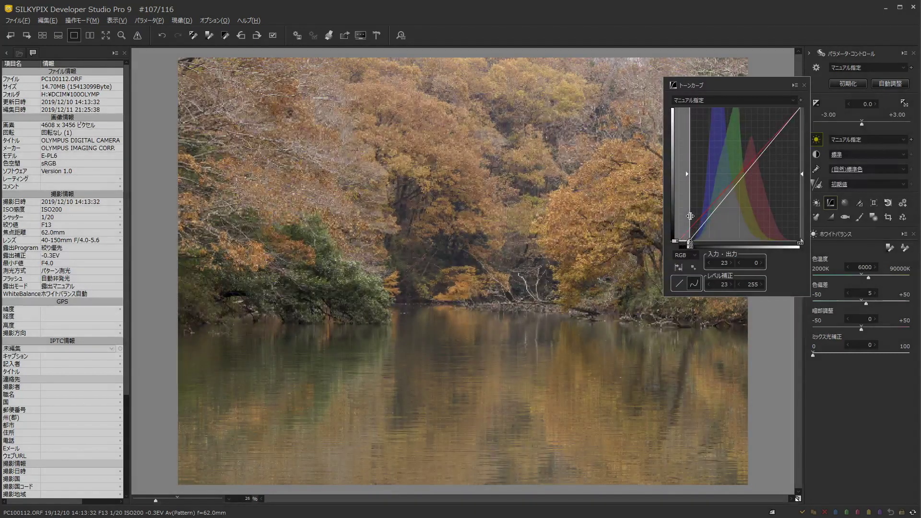
pyautogui.moveTo(690, 216); pyautogui.dragTo(689, 216)
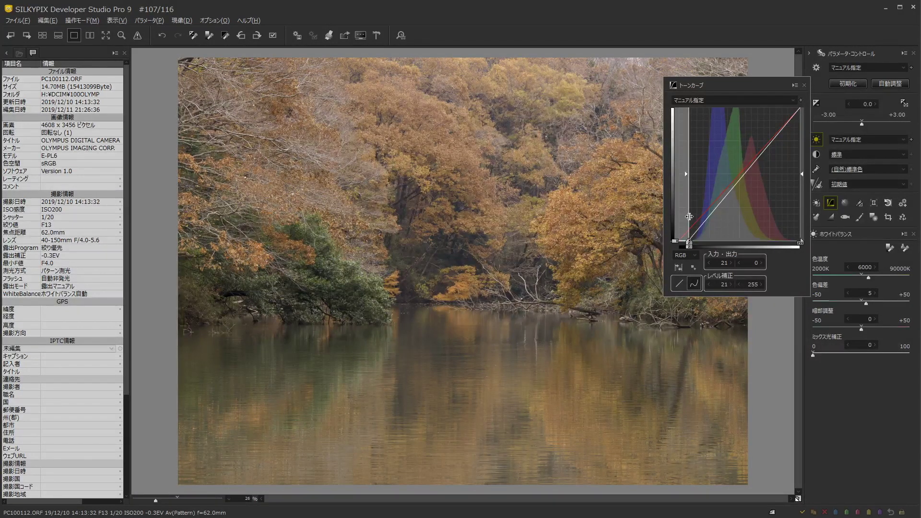
pyautogui.moveTo(738, 87); pyautogui.dragTo(778, 89)
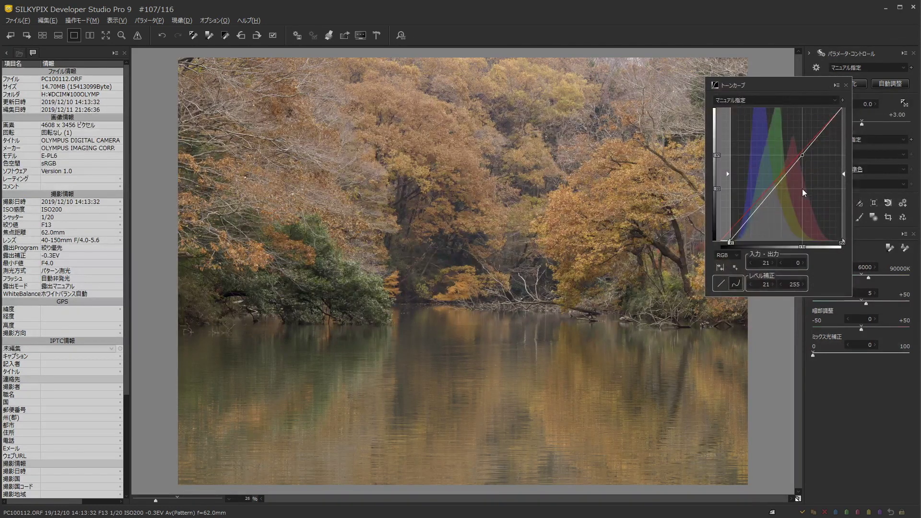
pyautogui.click(844, 196)
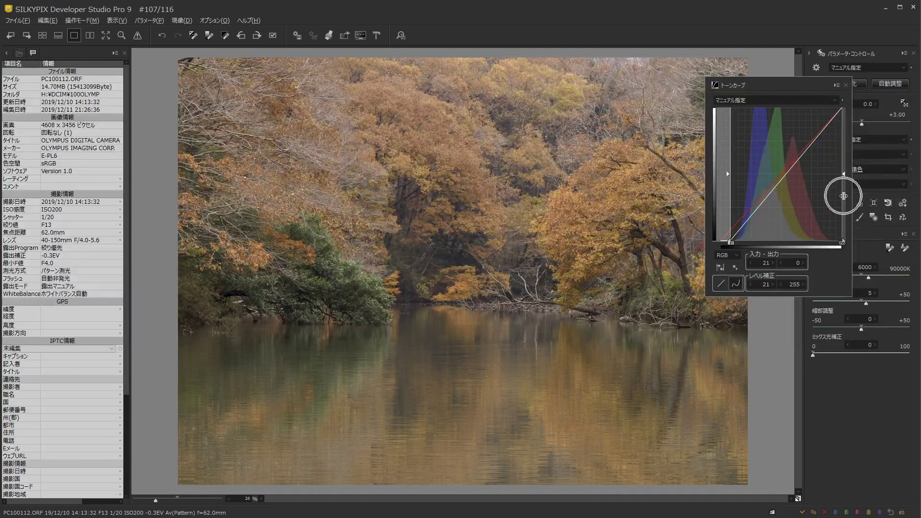
pyautogui.moveTo(845, 195); pyautogui.dragTo(833, 199)
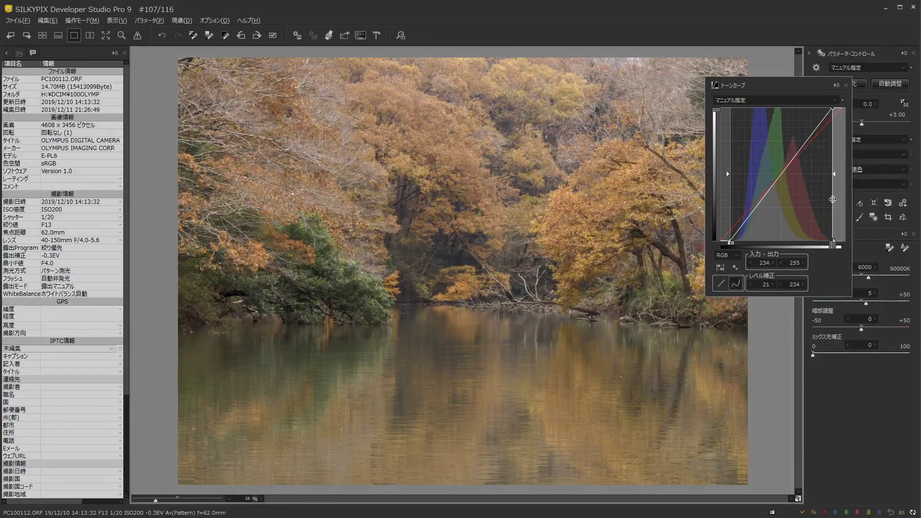
pyautogui.click(820, 123)
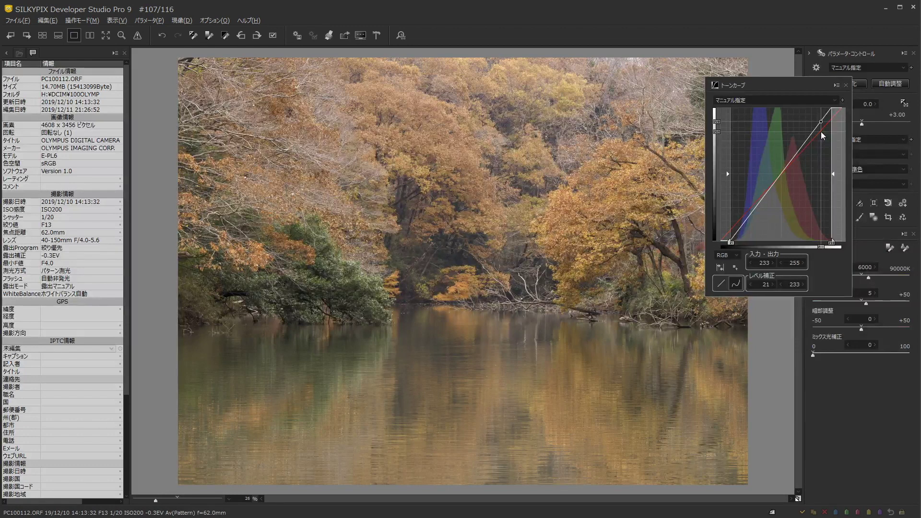
pyautogui.moveTo(822, 133); pyautogui.dragTo(833, 118)
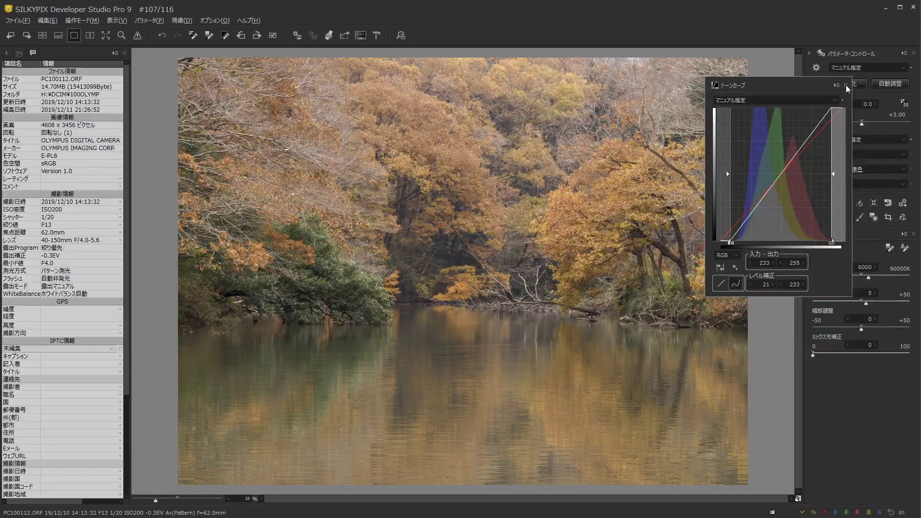
pyautogui.moveTo(810, 85); pyautogui.dragTo(171, 84)
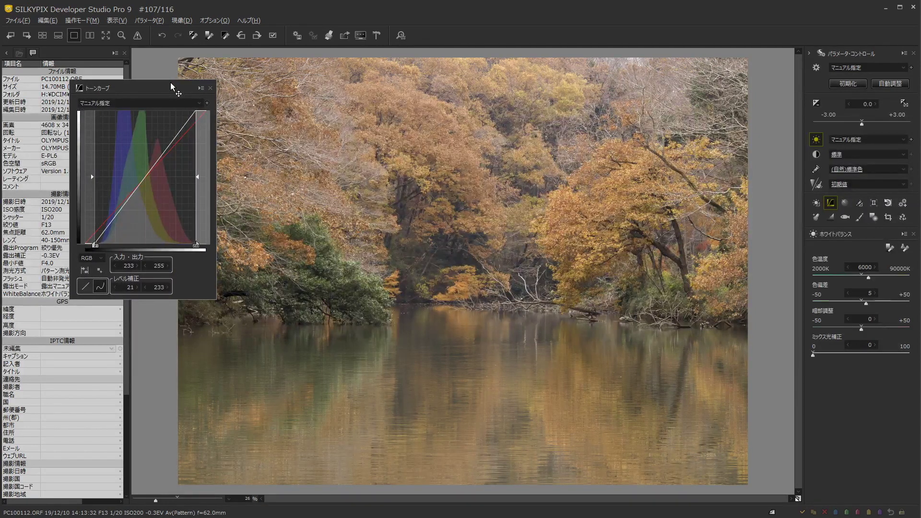
# - Add a highlight point at about 188/211 and a shadow point at about 70/43
pyautogui.click(172, 143)
pyautogui.moveTo(171, 144); pyautogui.dragTo(173, 139)
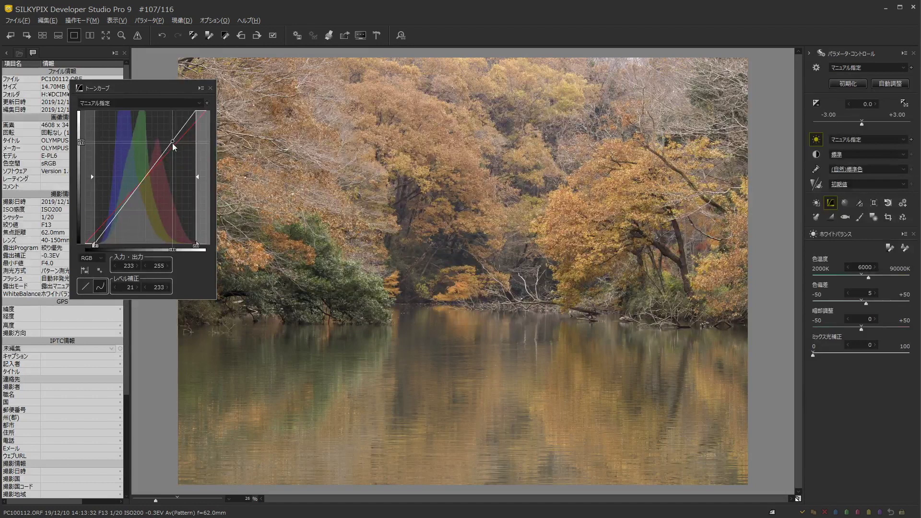
pyautogui.moveTo(174, 139); pyautogui.dragTo(175, 133)
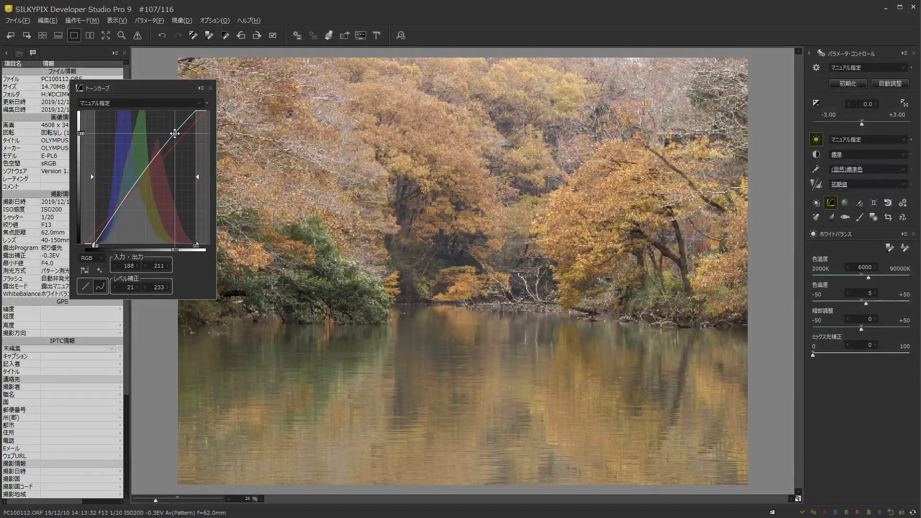
pyautogui.click(114, 214)
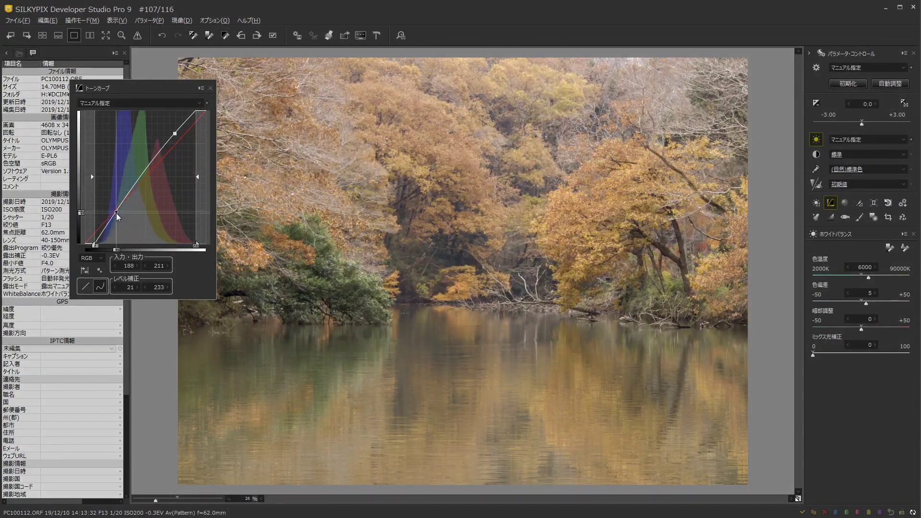
pyautogui.moveTo(116, 215); pyautogui.dragTo(114, 221)
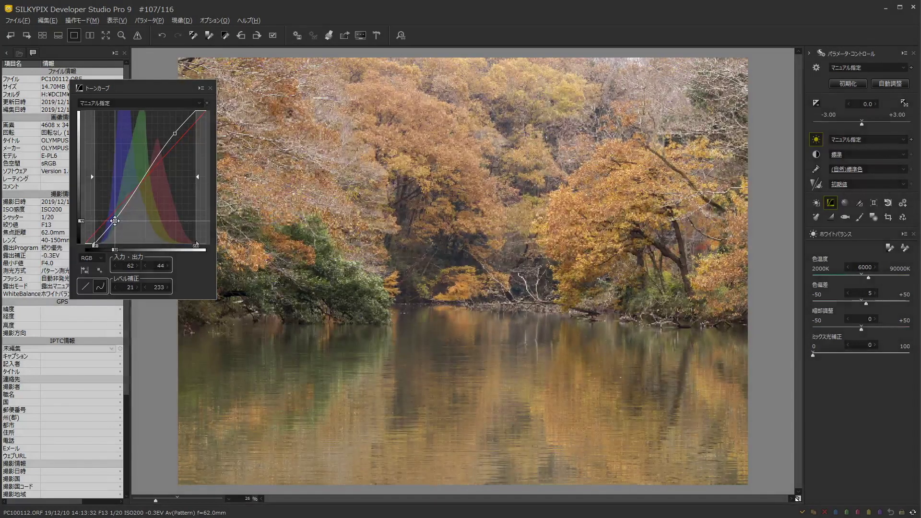
pyautogui.moveTo(114, 221); pyautogui.dragTo(116, 221)
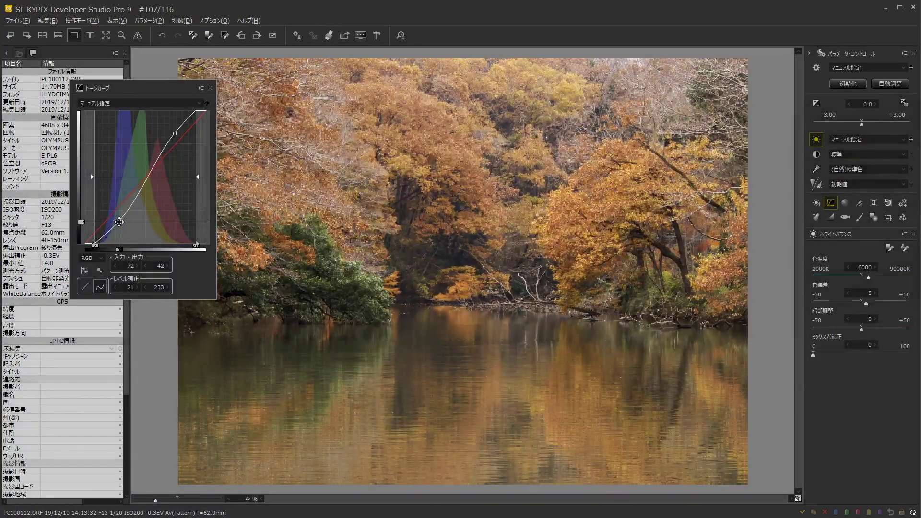
pyautogui.moveTo(117, 222); pyautogui.dragTo(118, 221)
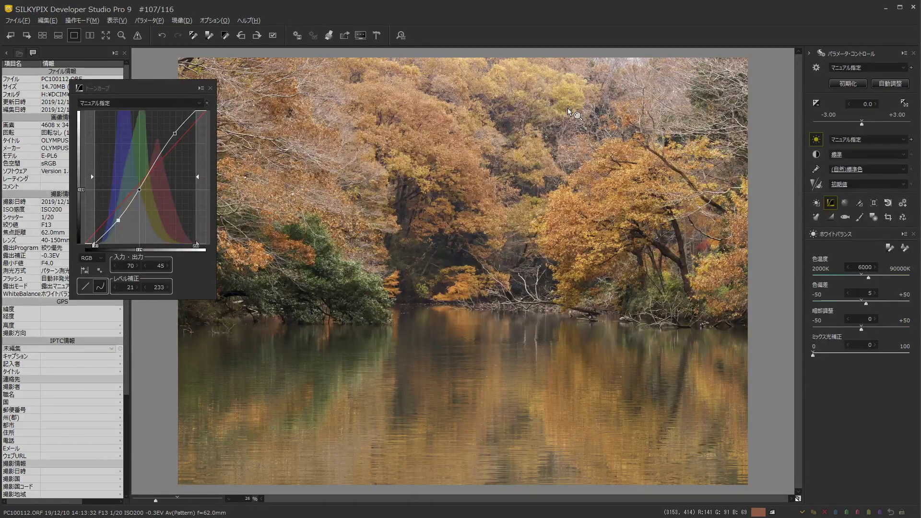
# - Check the trees' tones, nudge the highlight point to 192/211, and close the tone curve
pyautogui.click(596, 224)
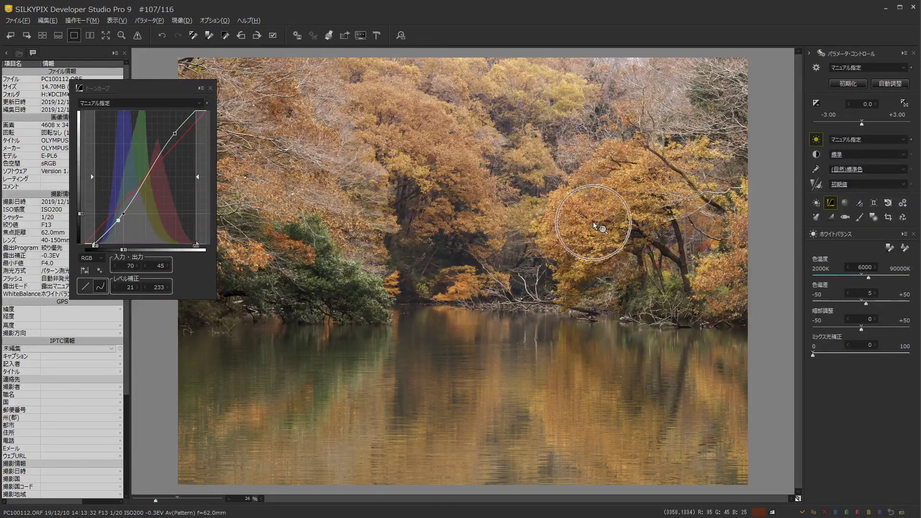
pyautogui.click(354, 319)
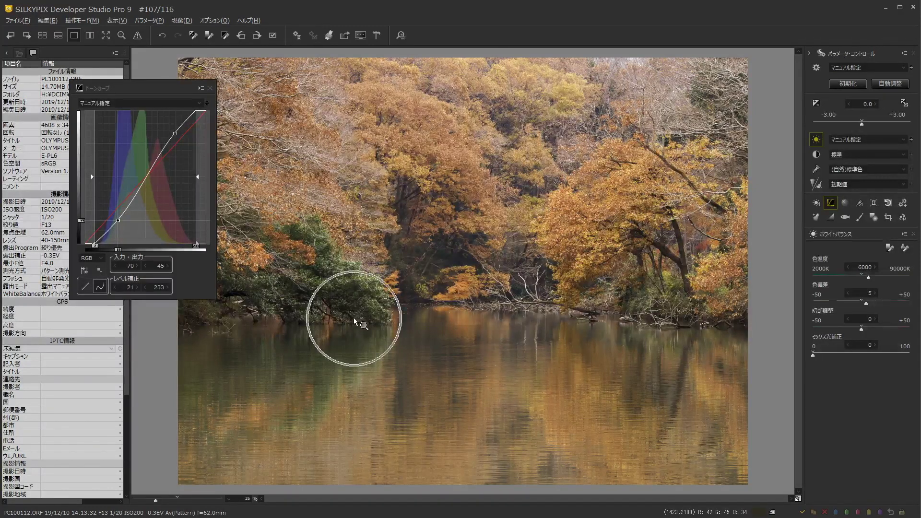
pyautogui.click(356, 321)
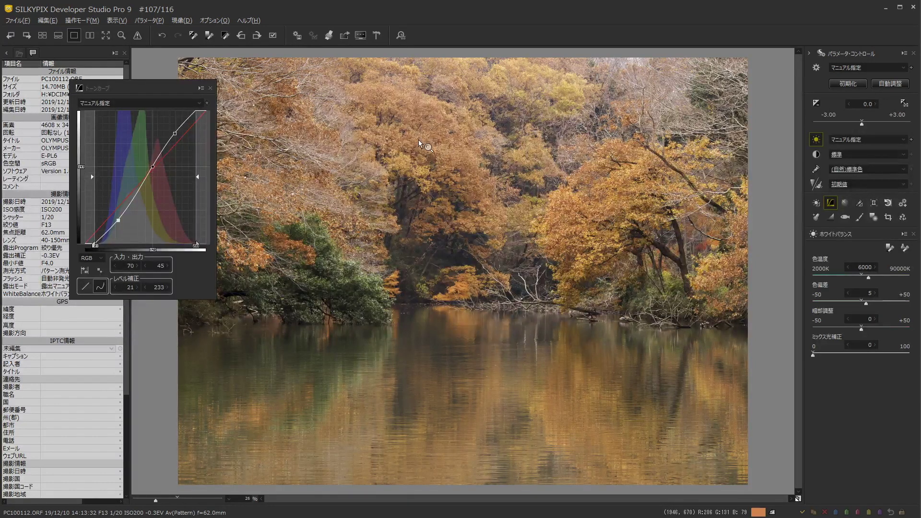
pyautogui.click(176, 134)
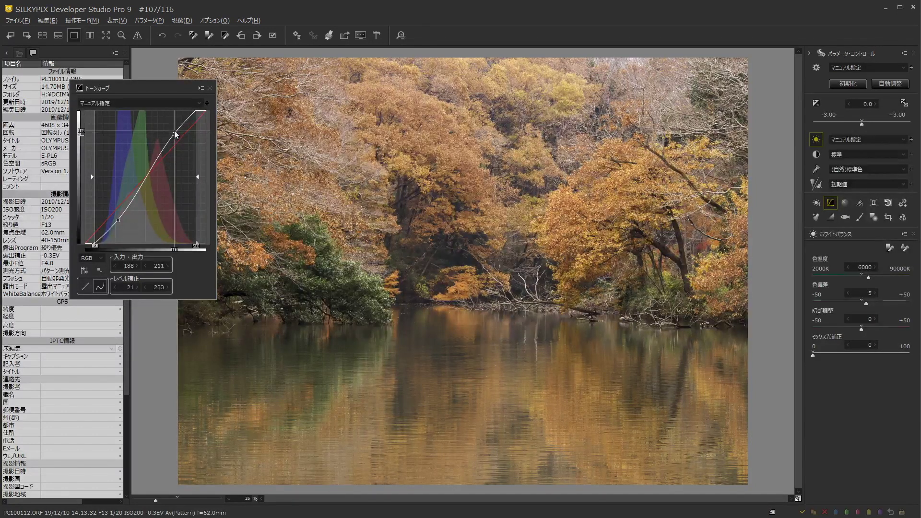
pyautogui.moveTo(175, 133); pyautogui.dragTo(177, 133)
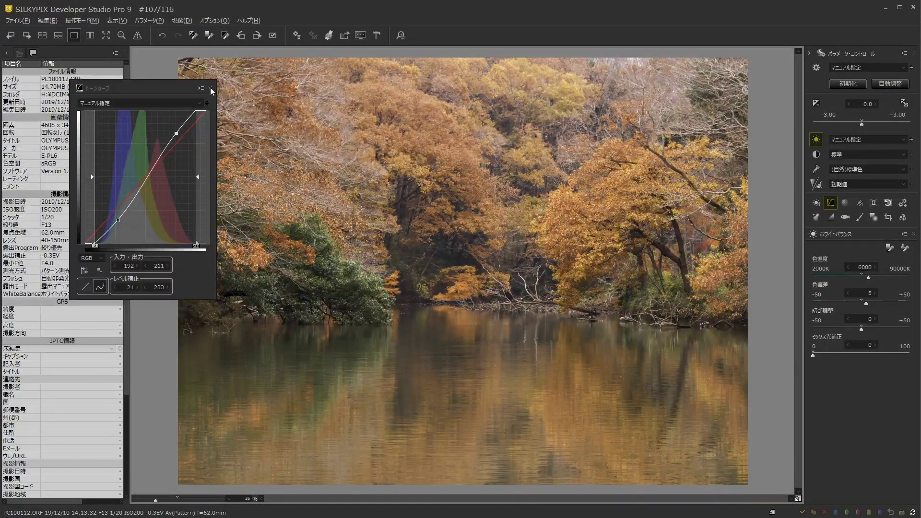
pyautogui.click(211, 89)
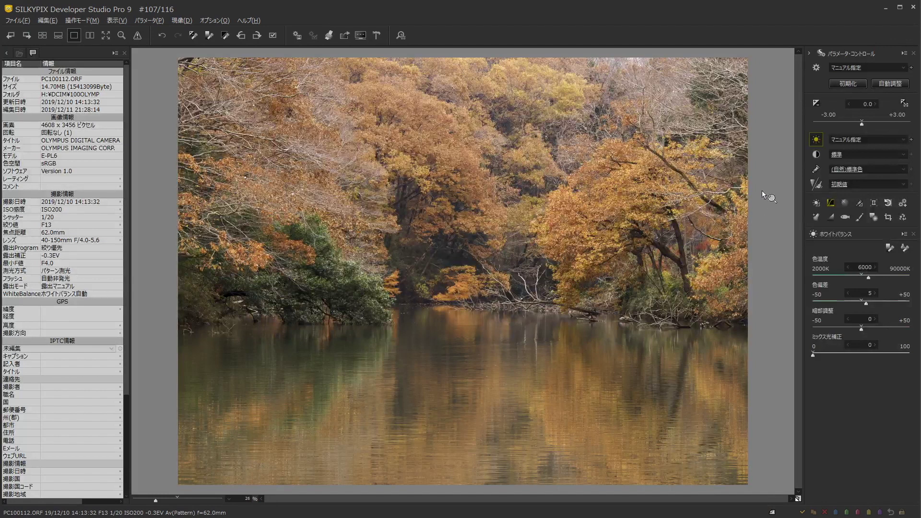
# - Raise Tone contrast from 1.50 to 1.80, switching the preset to hard tone
pyautogui.click(816, 156)
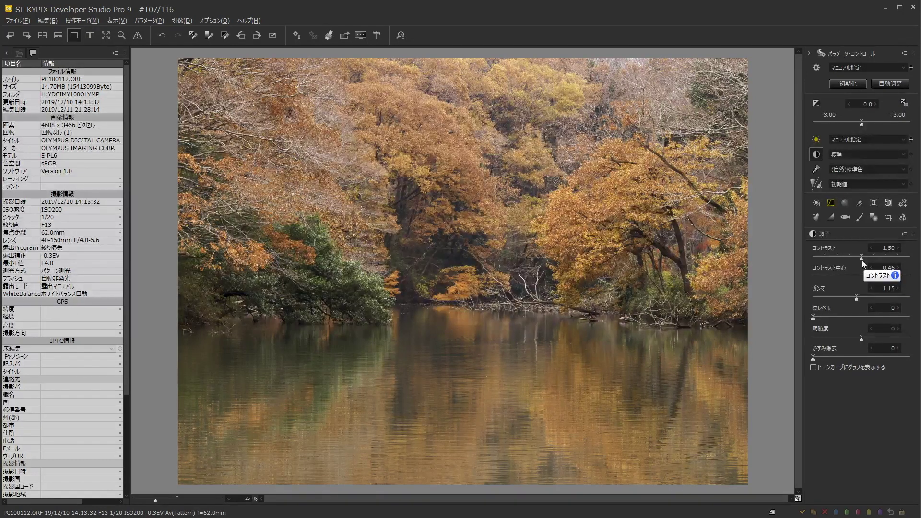
pyautogui.moveTo(861, 260); pyautogui.dragTo(872, 259)
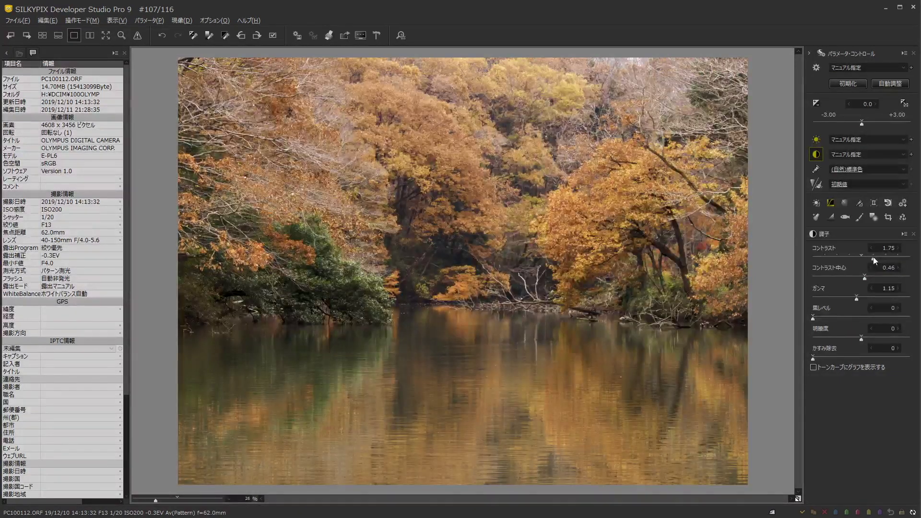
pyautogui.moveTo(874, 257); pyautogui.dragTo(876, 255)
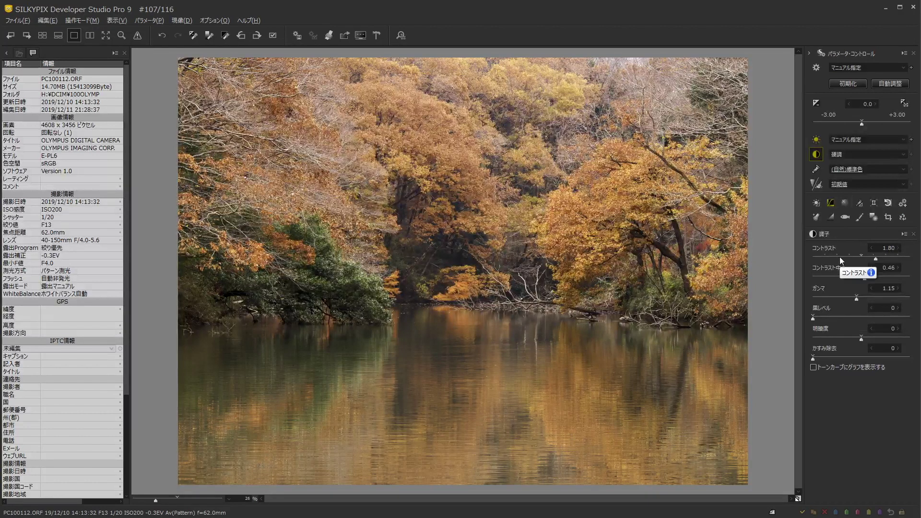
pyautogui.click(798, 500)
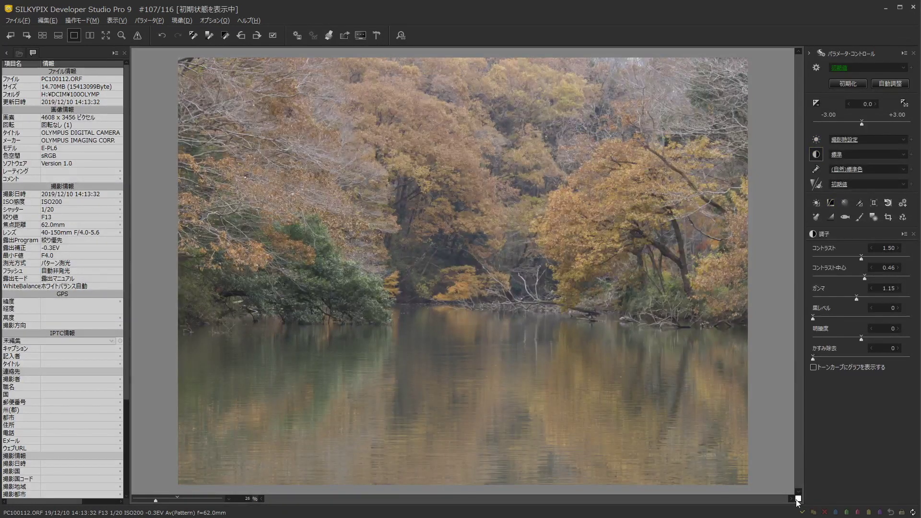
pyautogui.moveTo(798, 501); pyautogui.dragTo(798, 502)
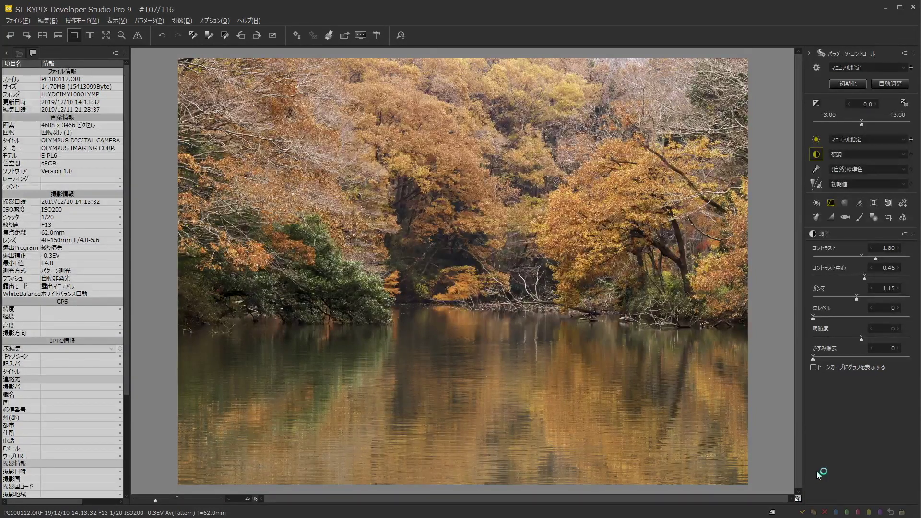
# - Open Trimming and set fixed aspect ratio mode with the Film APS-C (3:2) preset
pyautogui.click(889, 218)
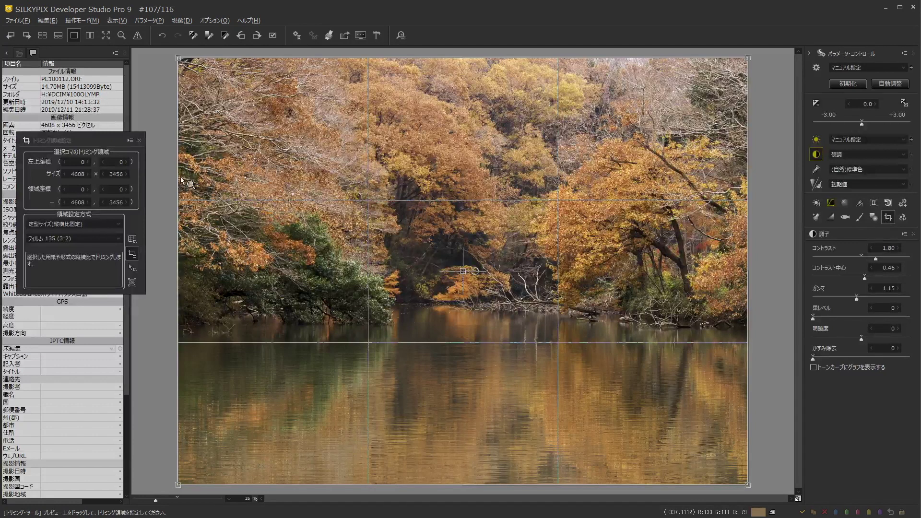
pyautogui.moveTo(72, 142); pyautogui.dragTo(174, 140)
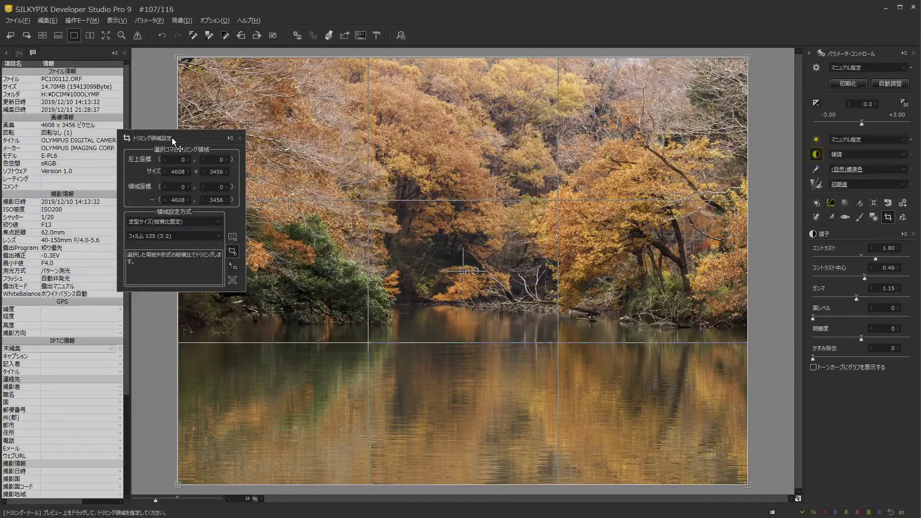
pyautogui.click(183, 222)
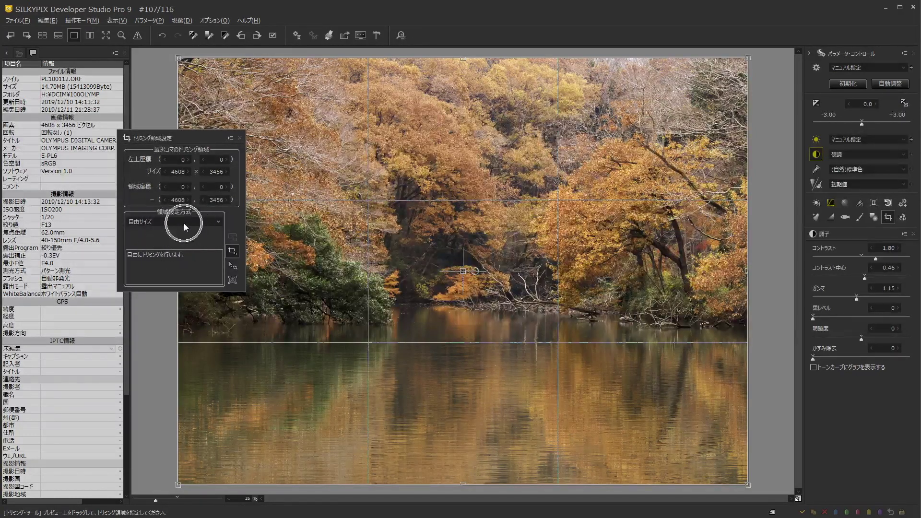
pyautogui.click(183, 223)
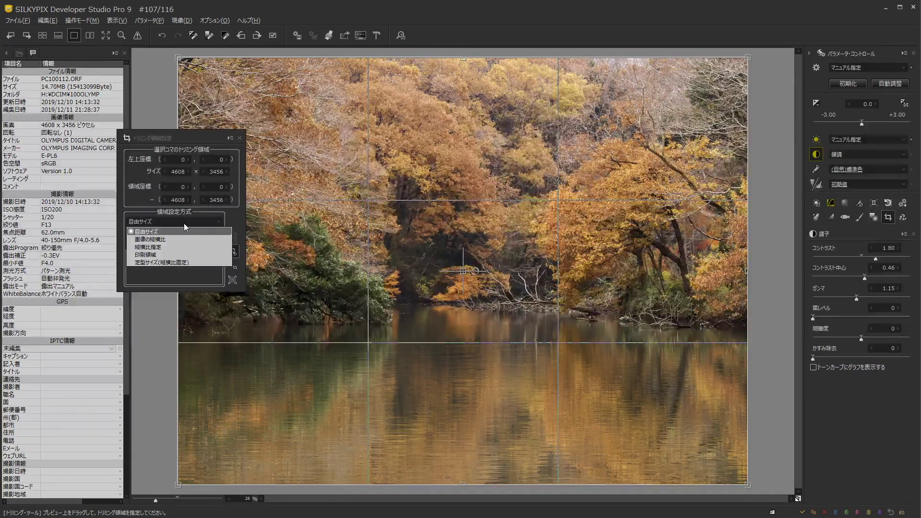
pyautogui.click(184, 263)
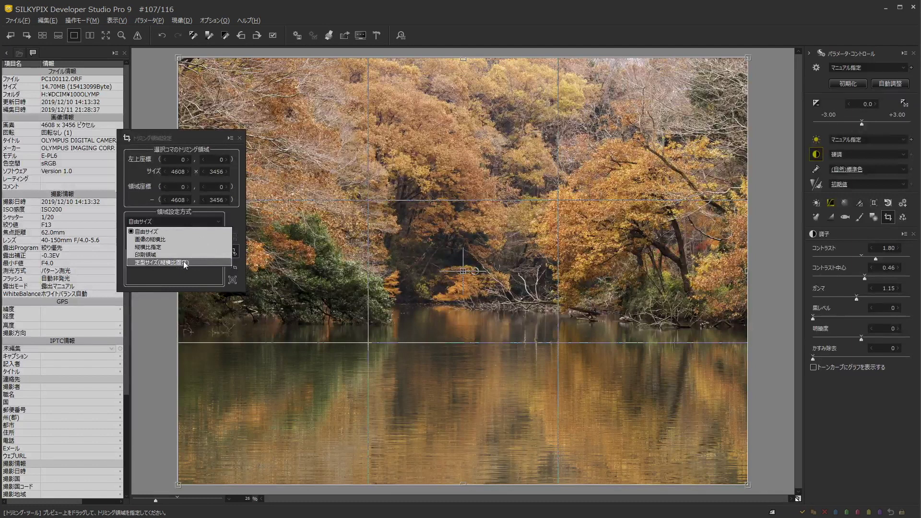
pyautogui.click(185, 263)
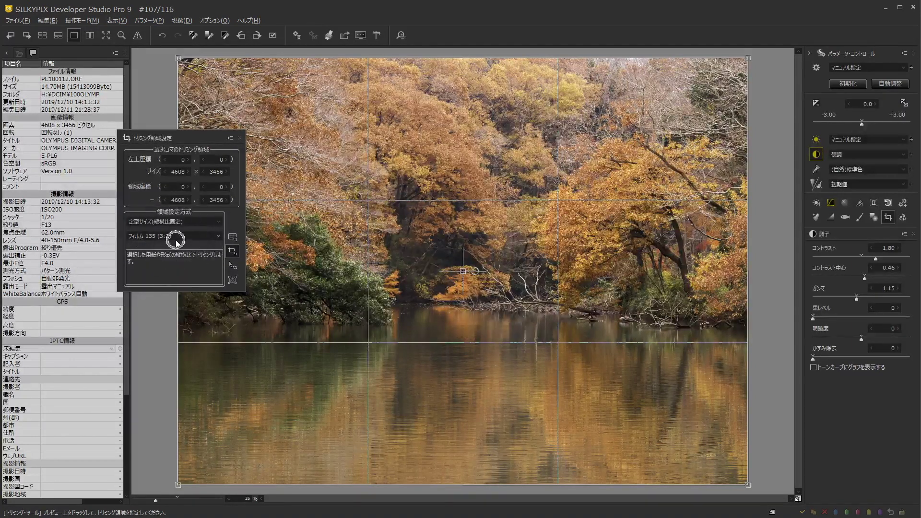
pyautogui.click(187, 243)
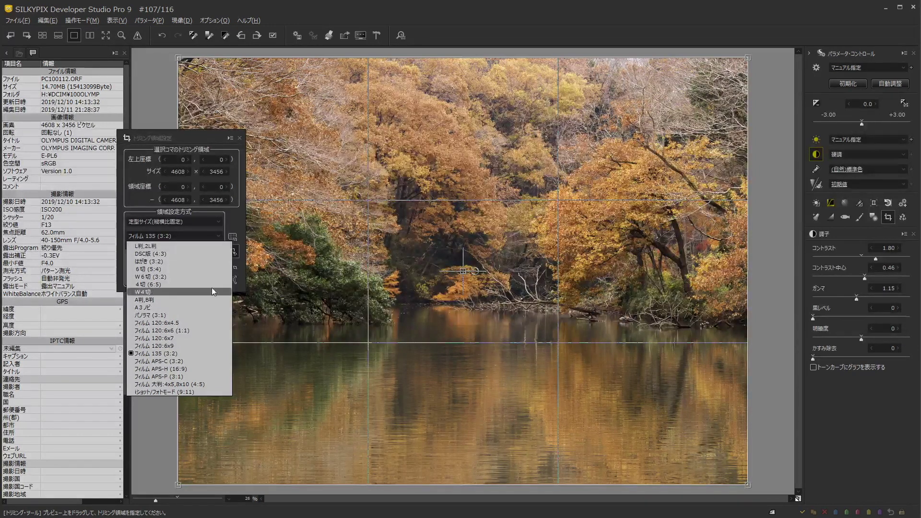
pyautogui.click(209, 362)
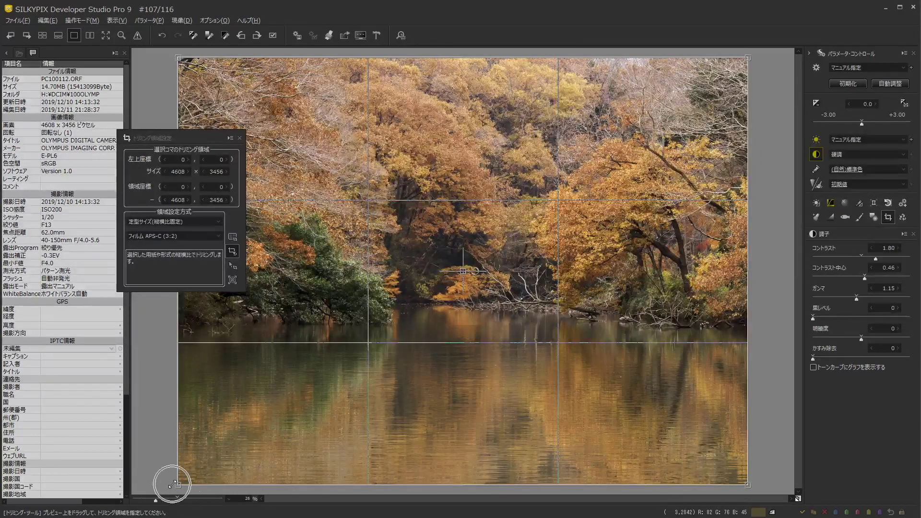
# - Resize the crop frame to full width 4608 x 3229 and shift it down to trim the top
pyautogui.moveTo(749, 488); pyautogui.dragTo(608, 371)
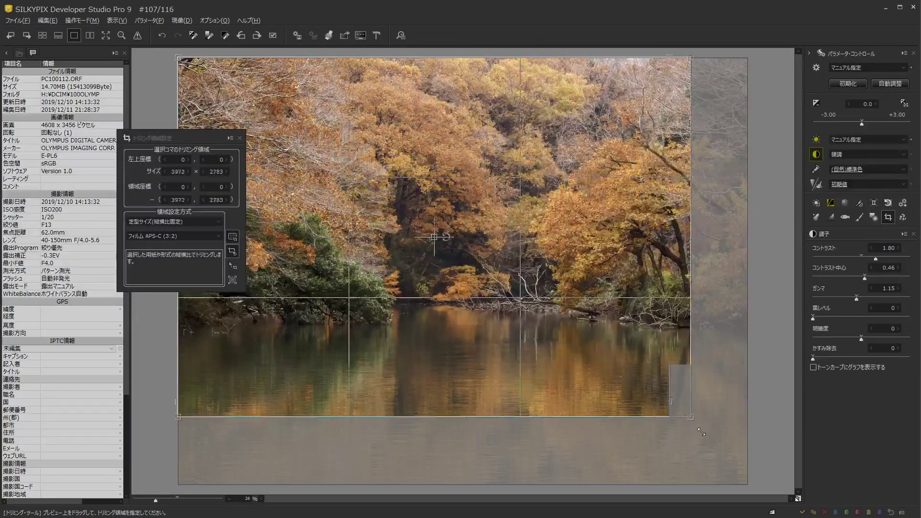
pyautogui.moveTo(608, 371)
pyautogui.mouseDown()
pyautogui.moveTo(701, 433)
pyautogui.moveTo(747, 484)
pyautogui.moveTo(645, 384)
pyautogui.moveTo(750, 427)
pyautogui.moveTo(822, 475)
pyautogui.mouseUp()
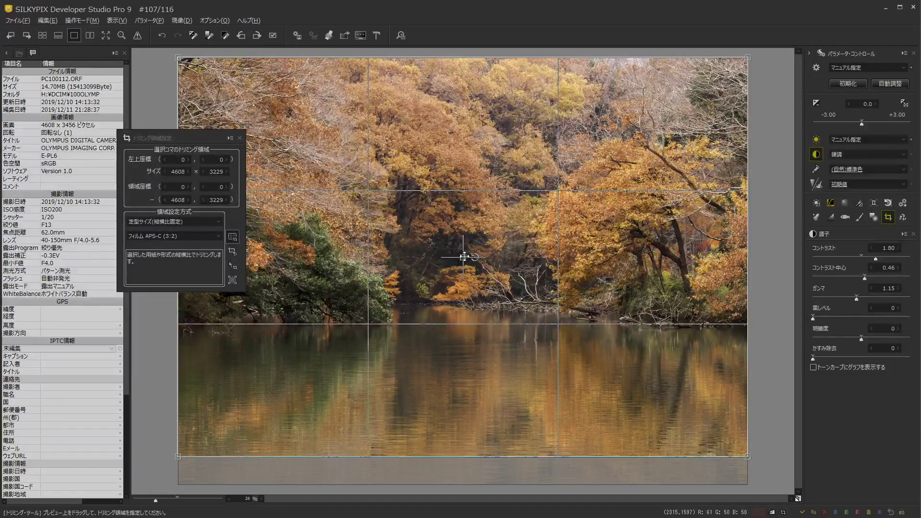
pyautogui.moveTo(464, 257); pyautogui.dragTo(465, 273)
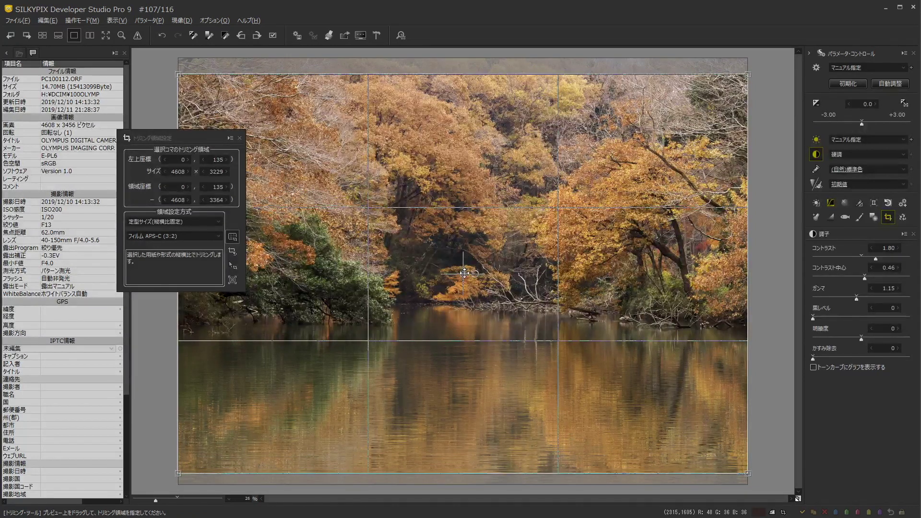
pyautogui.click(237, 138)
pyautogui.click(238, 138)
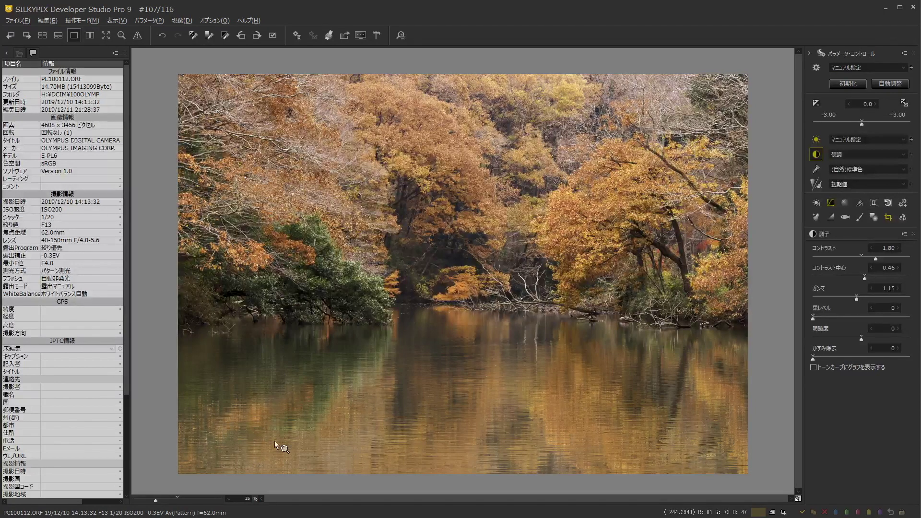
pyautogui.click(875, 219)
# - Add a new brush area at size 2228 over the photo's centre, brightness 100
pyautogui.moveTo(214, 97); pyautogui.dragTo(132, 75)
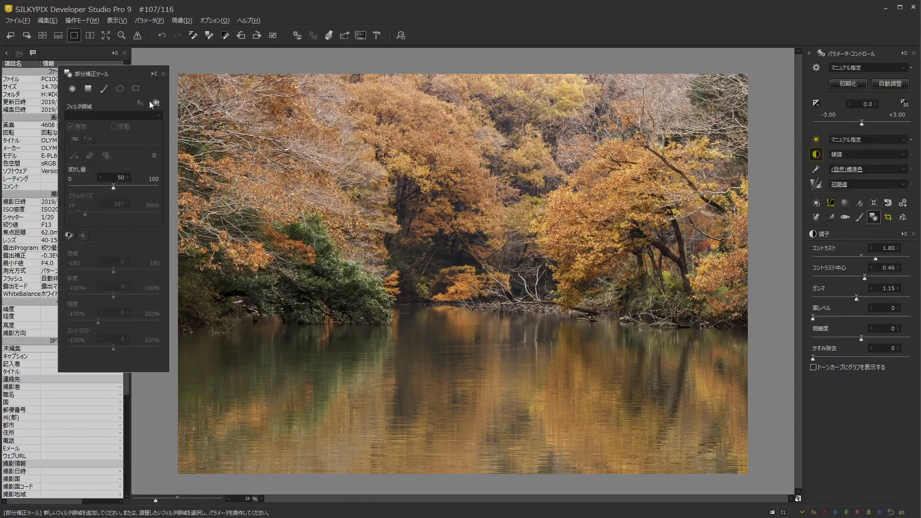
pyautogui.click(104, 88)
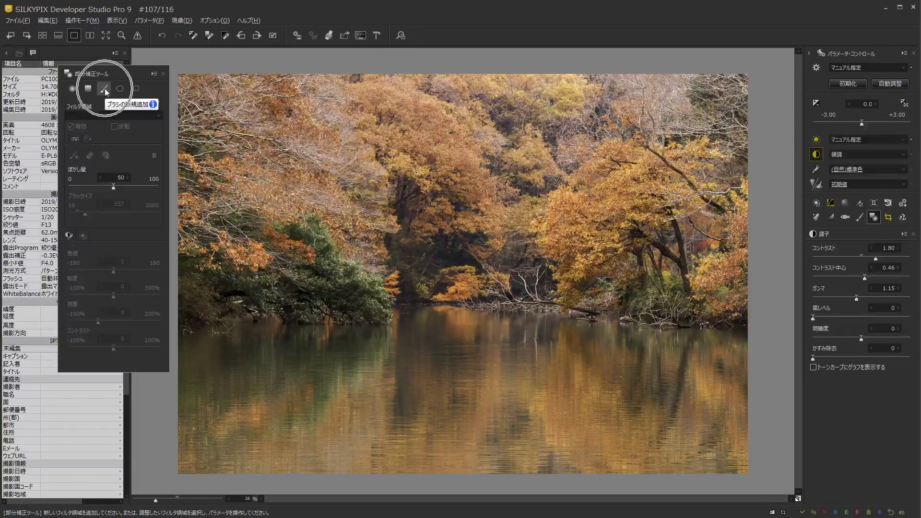
pyautogui.click(104, 89)
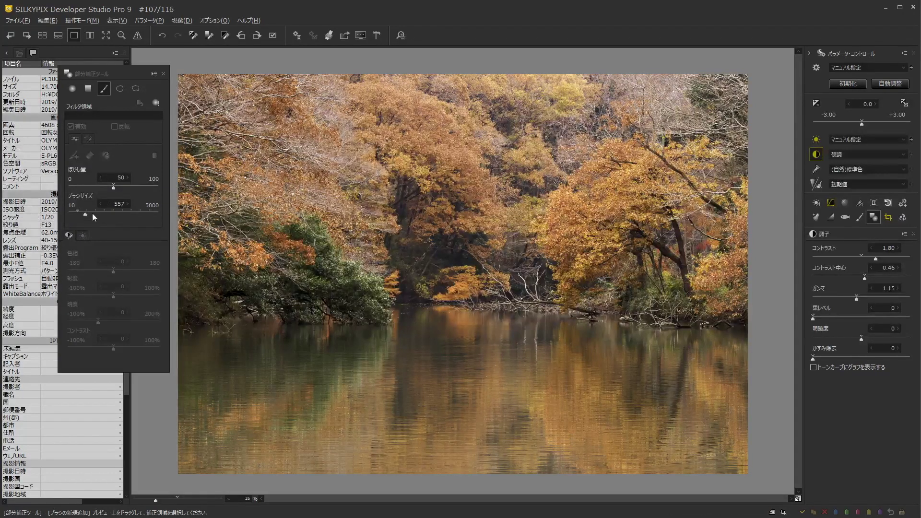
pyautogui.moveTo(87, 214); pyautogui.dragTo(134, 215)
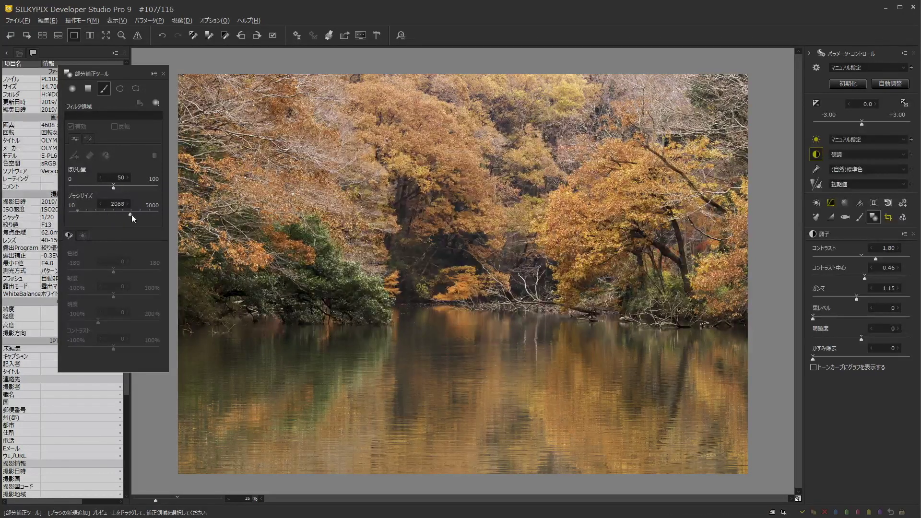
pyautogui.moveTo(134, 214); pyautogui.dragTo(136, 214)
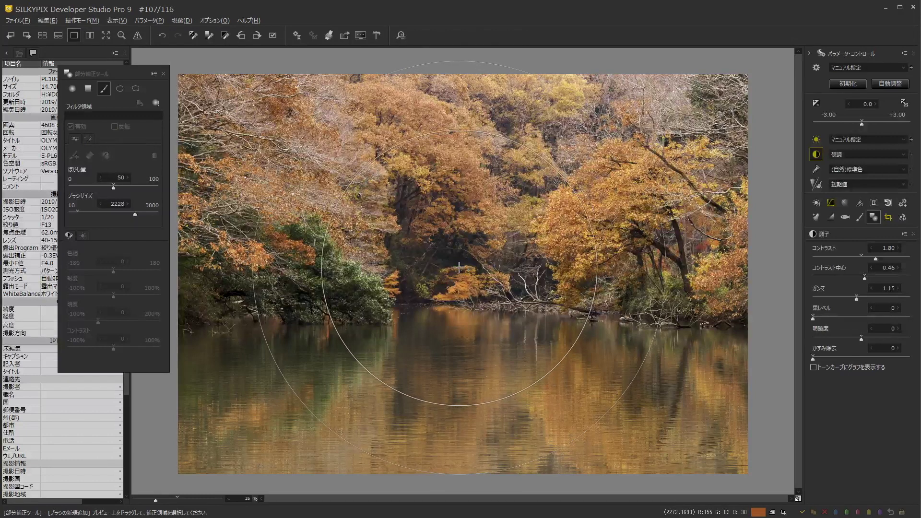
pyautogui.moveTo(459, 267); pyautogui.dragTo(450, 288)
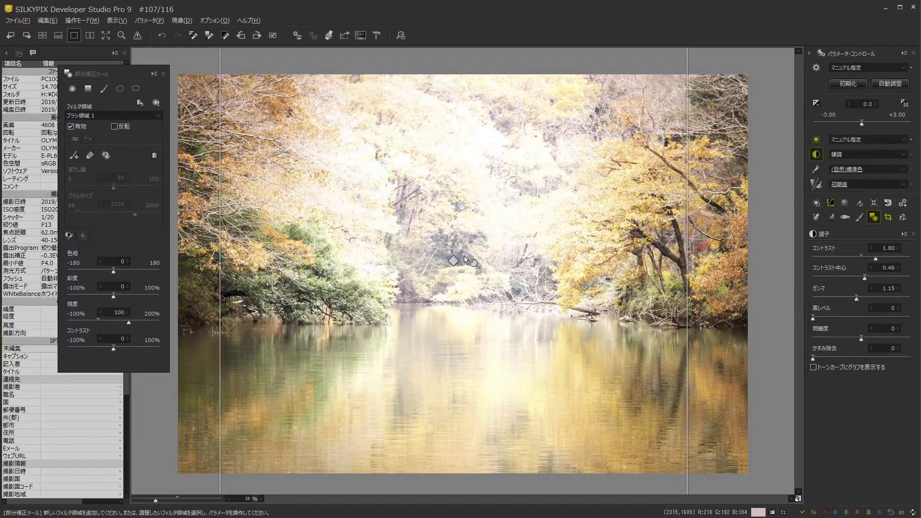
# - Invert the brush area, darken the edges to brightness -21, and toggle Enable to compare
pyautogui.click(115, 128)
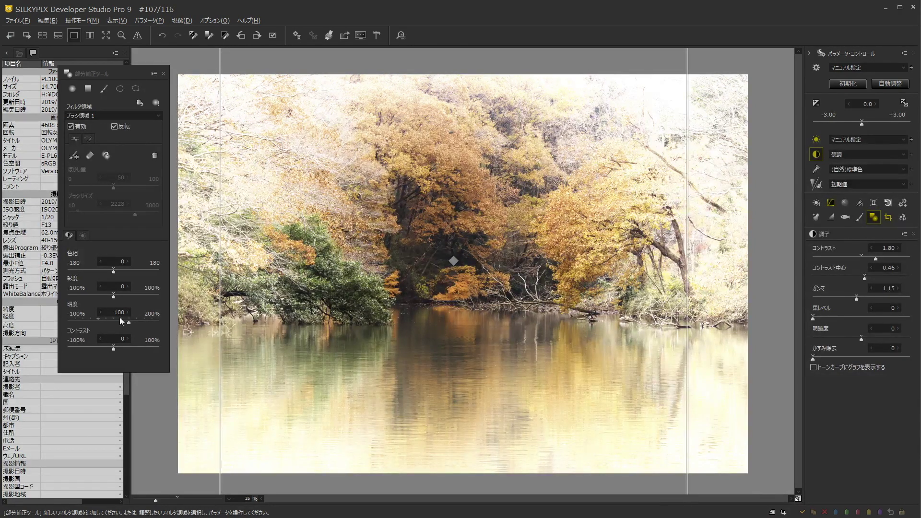
pyautogui.moveTo(111, 323); pyautogui.dragTo(96, 326)
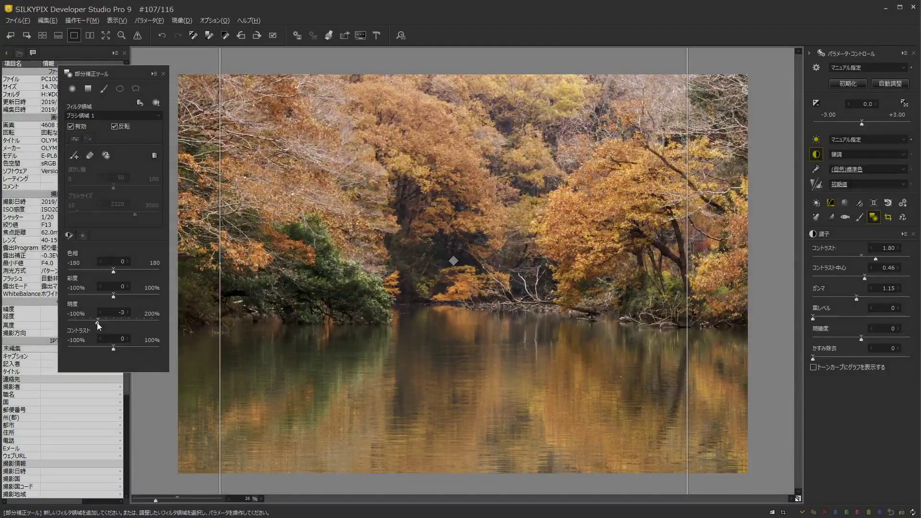
pyautogui.moveTo(94, 325); pyautogui.dragTo(94, 326)
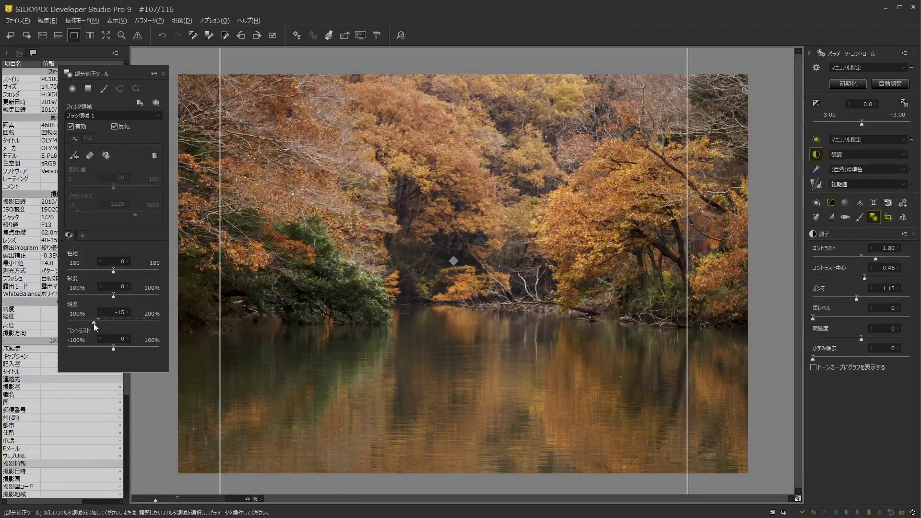
pyautogui.moveTo(93, 324); pyautogui.dragTo(93, 323)
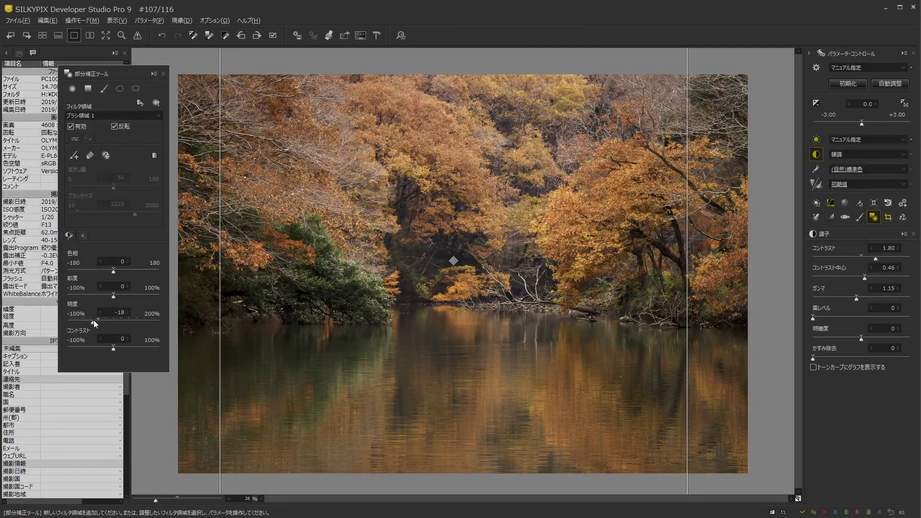
pyautogui.click(92, 321)
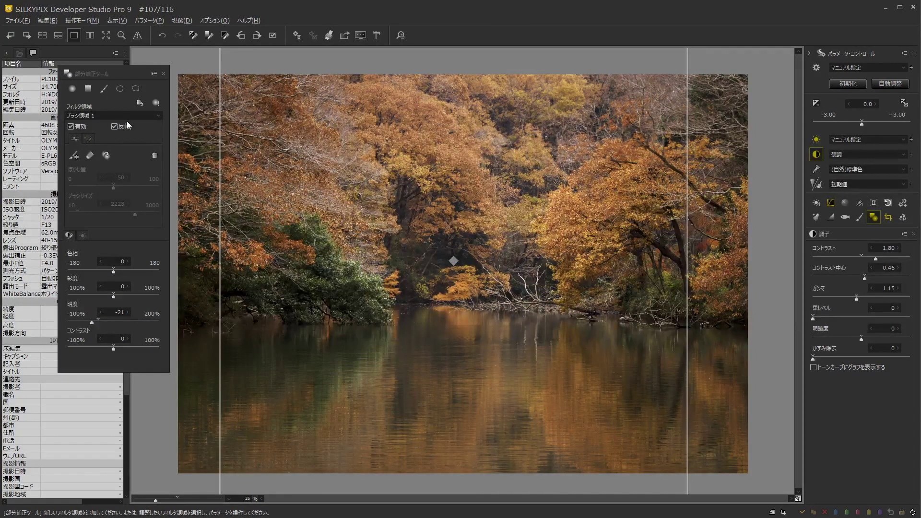
pyautogui.click(70, 126)
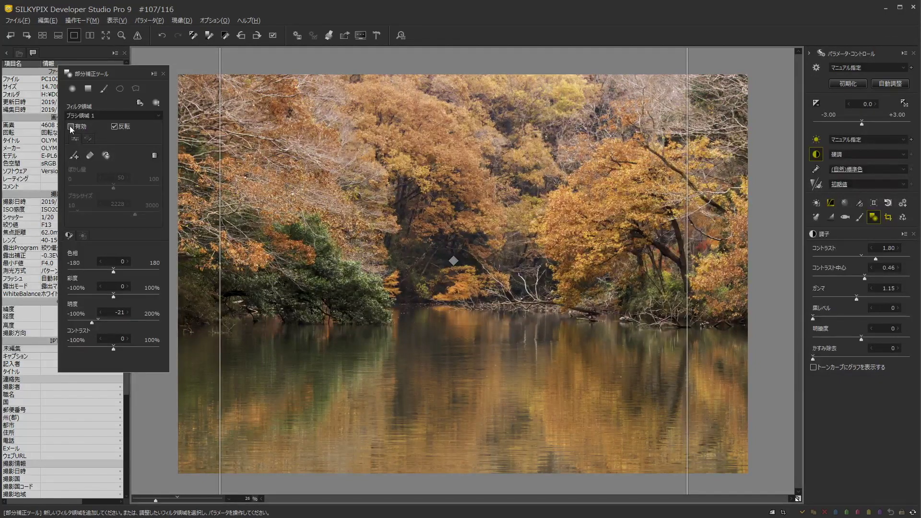
pyautogui.click(70, 126)
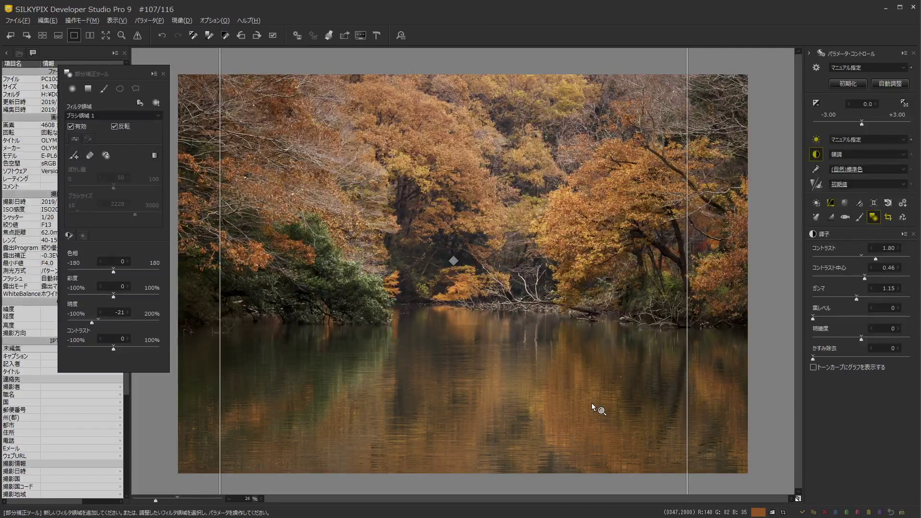
pyautogui.click(105, 92)
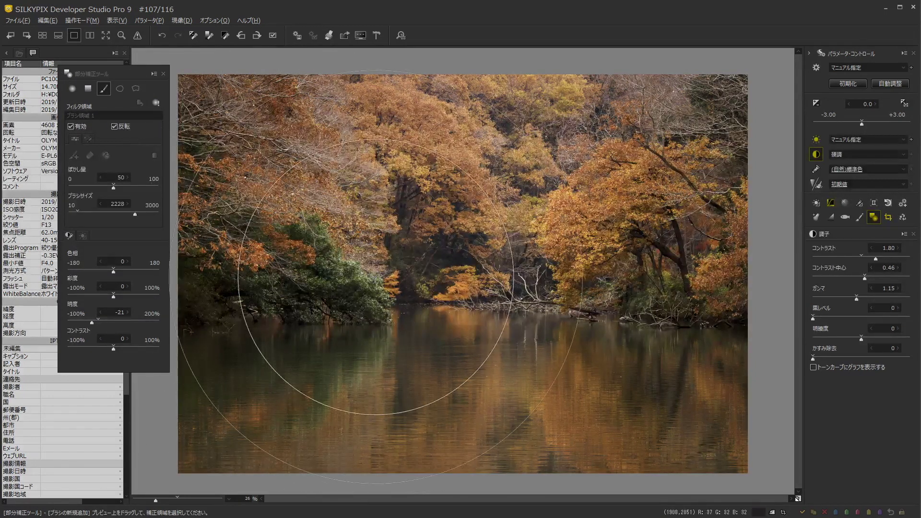
# - Paint a size-1232 brush area over the lake water at brightness 100
pyautogui.click(106, 214)
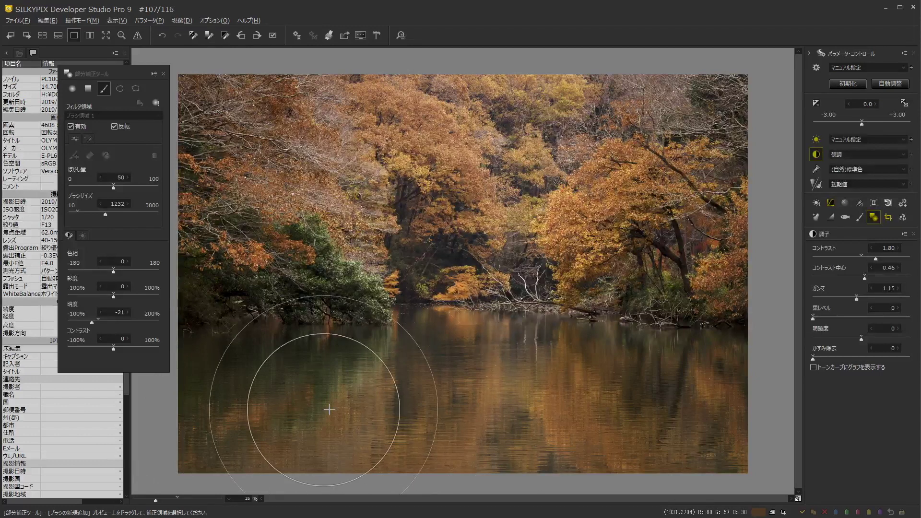
pyautogui.moveTo(196, 411)
pyautogui.mouseDown()
pyautogui.moveTo(338, 409)
pyautogui.moveTo(243, 418)
pyautogui.mouseUp()
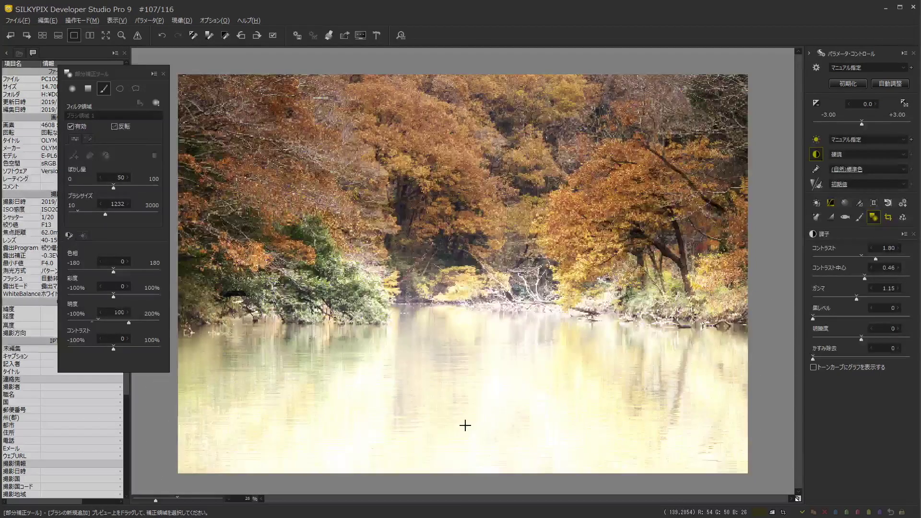
pyautogui.click(465, 425)
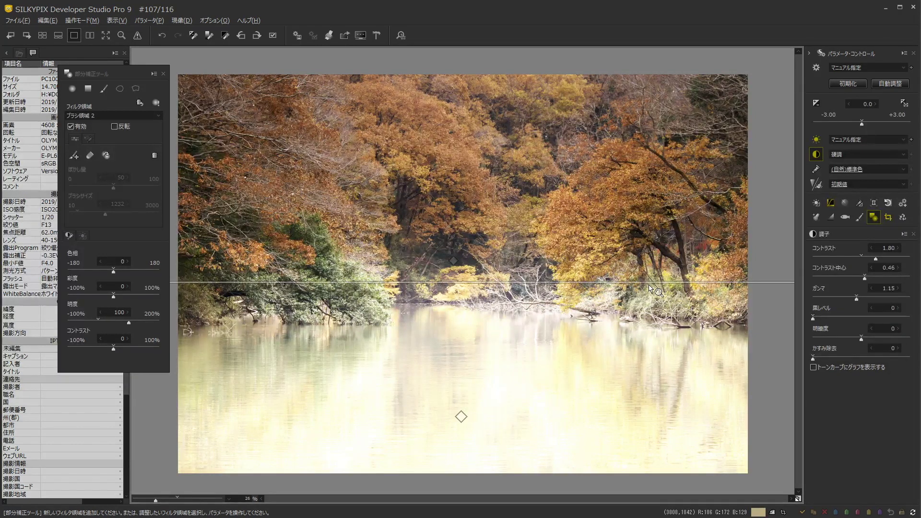
# - Erase the water mask off the shoreline trees using a Brush Eraser of size 702
pyautogui.click(91, 156)
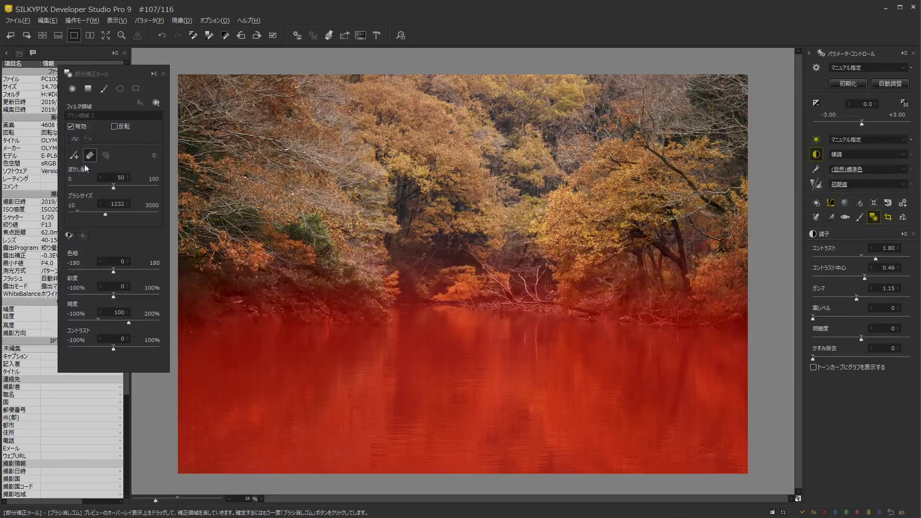
pyautogui.click(90, 214)
pyautogui.moveTo(460, 271)
pyautogui.mouseDown()
pyautogui.moveTo(547, 230)
pyautogui.moveTo(686, 245)
pyautogui.moveTo(456, 231)
pyautogui.moveTo(216, 250)
pyautogui.moveTo(312, 259)
pyautogui.moveTo(374, 230)
pyautogui.moveTo(197, 256)
pyautogui.mouseUp()
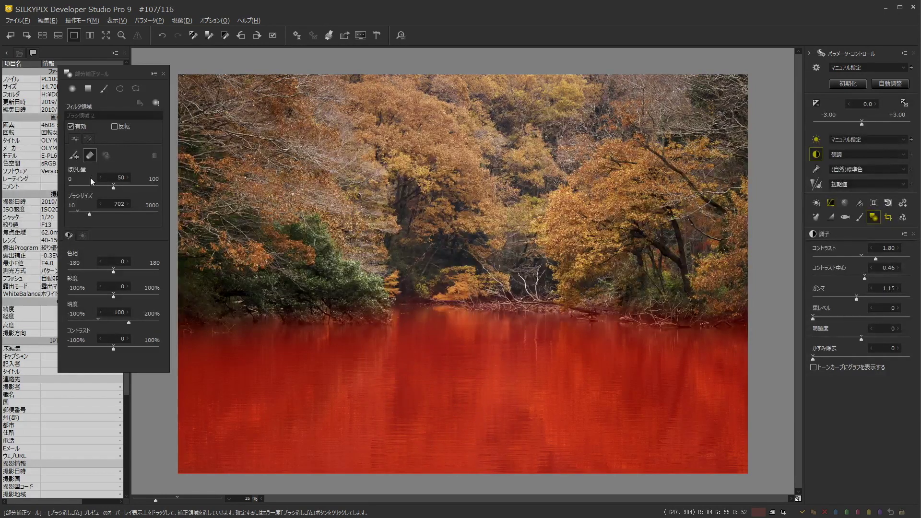
pyautogui.click(92, 159)
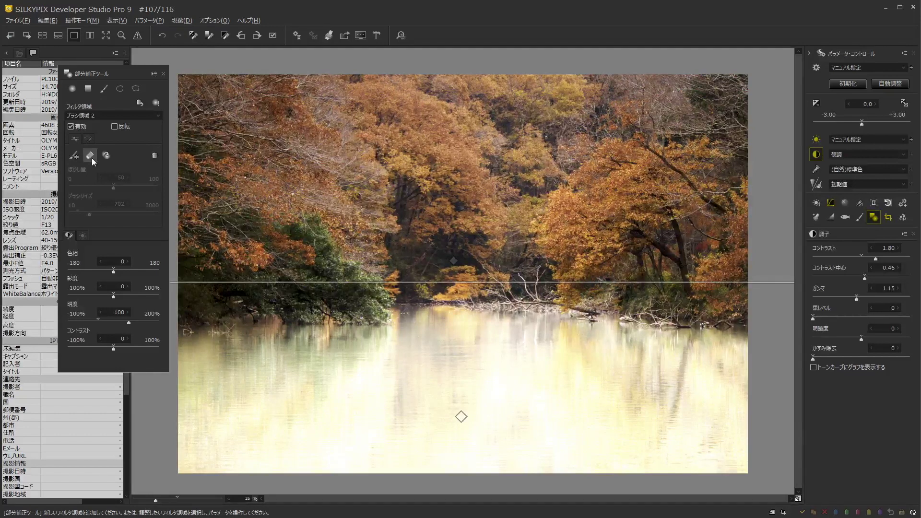
# - Give Brush Area 2 contrast 46 and saturation 13, compare with Enable toggled, then close
pyautogui.doubleClick(112, 310)
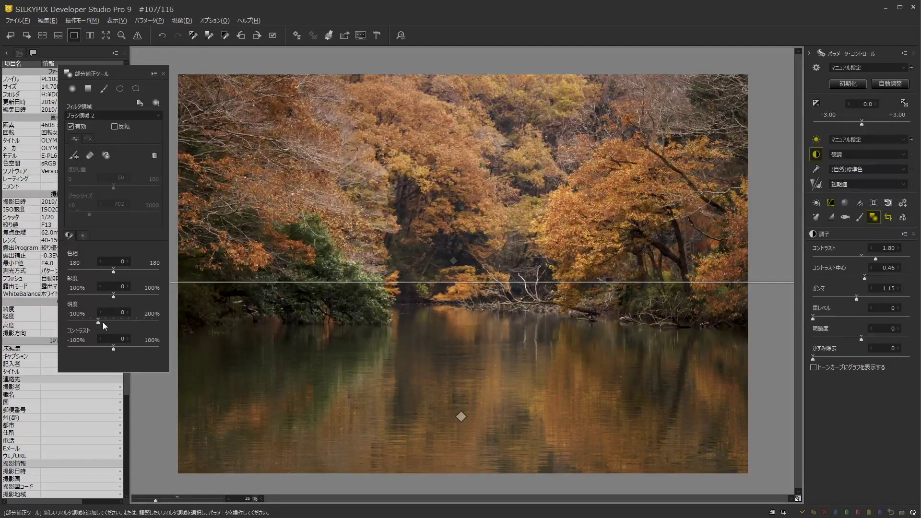
pyautogui.moveTo(97, 324); pyautogui.dragTo(100, 324)
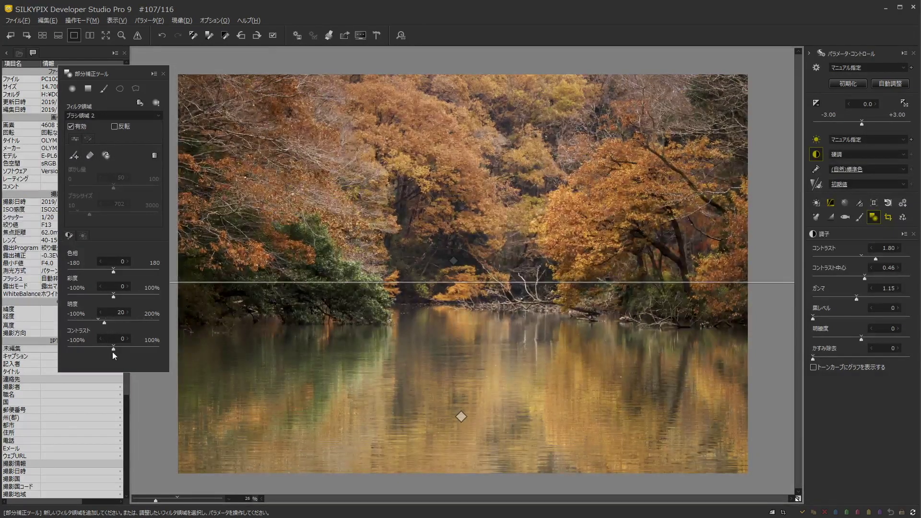
pyautogui.moveTo(114, 350); pyautogui.dragTo(116, 351)
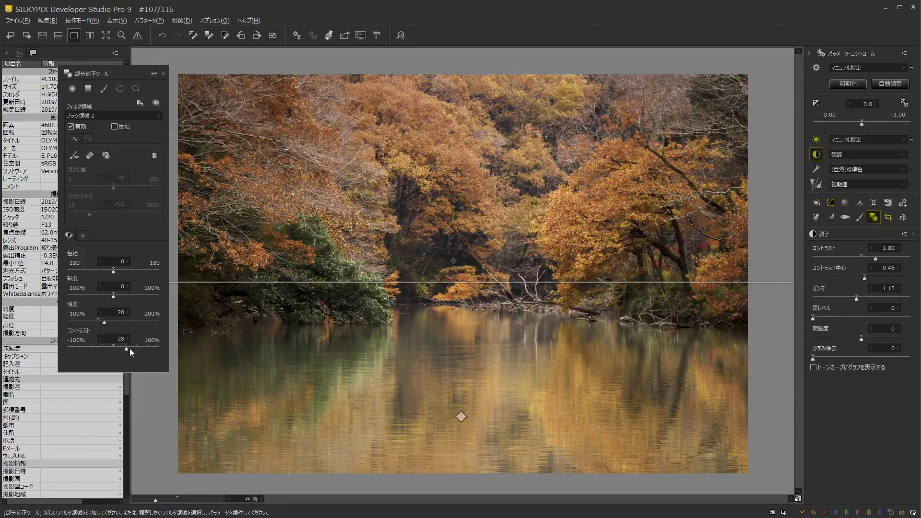
pyautogui.moveTo(130, 348); pyautogui.dragTo(133, 349)
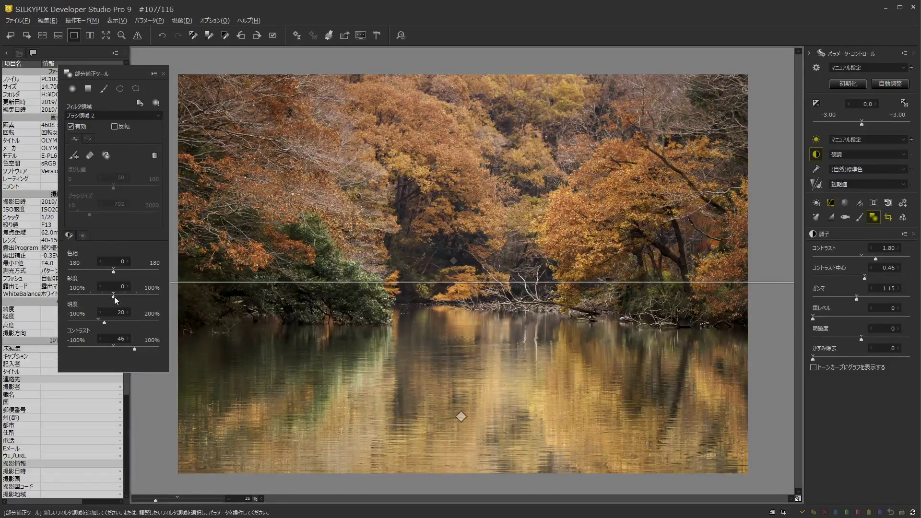
pyautogui.moveTo(115, 297); pyautogui.dragTo(120, 298)
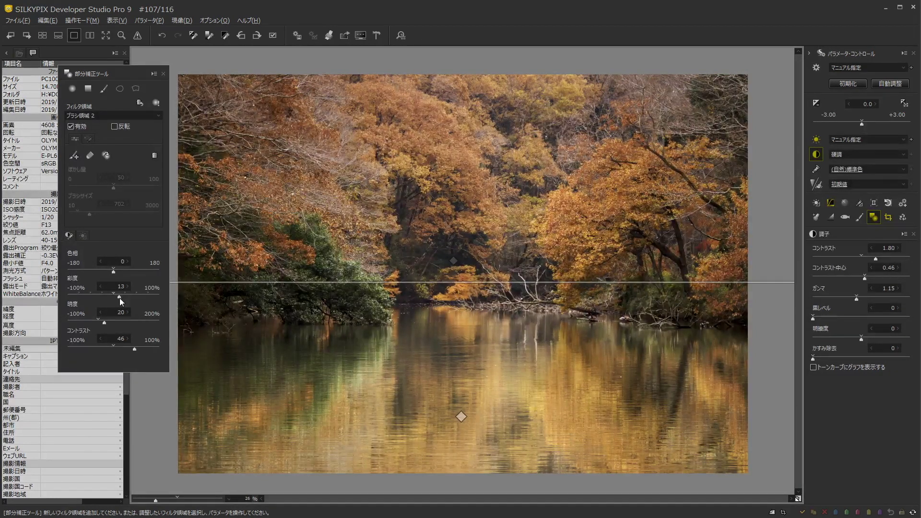
pyautogui.click(70, 126)
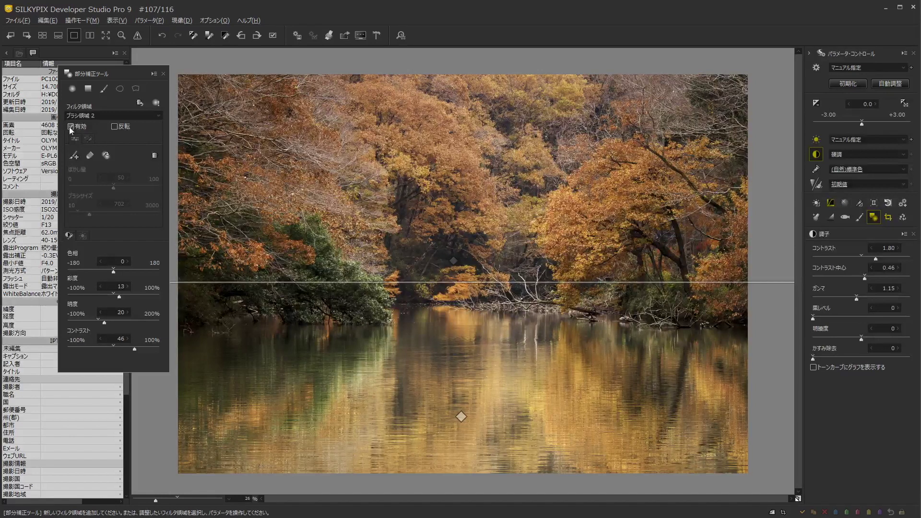
pyautogui.click(163, 74)
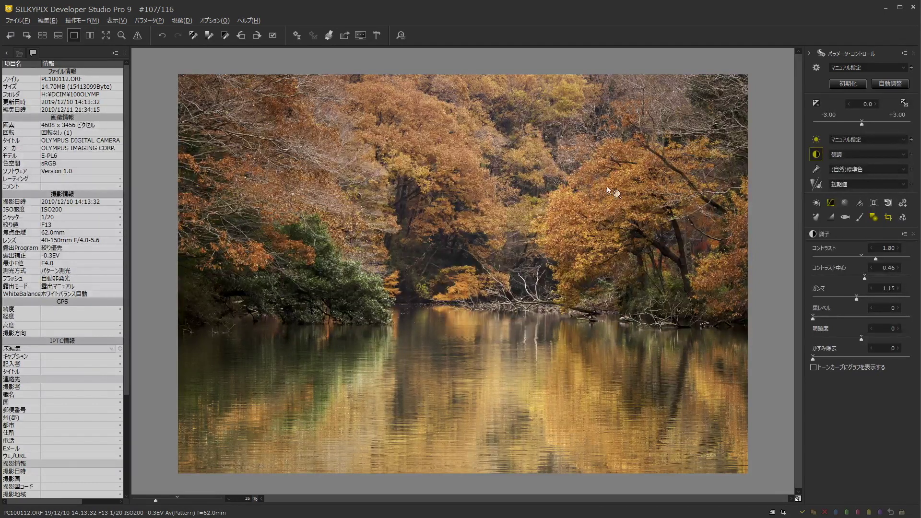
# - Set Color saturation to 1.10, then switch to Show Initial State for comparison
pyautogui.click(817, 170)
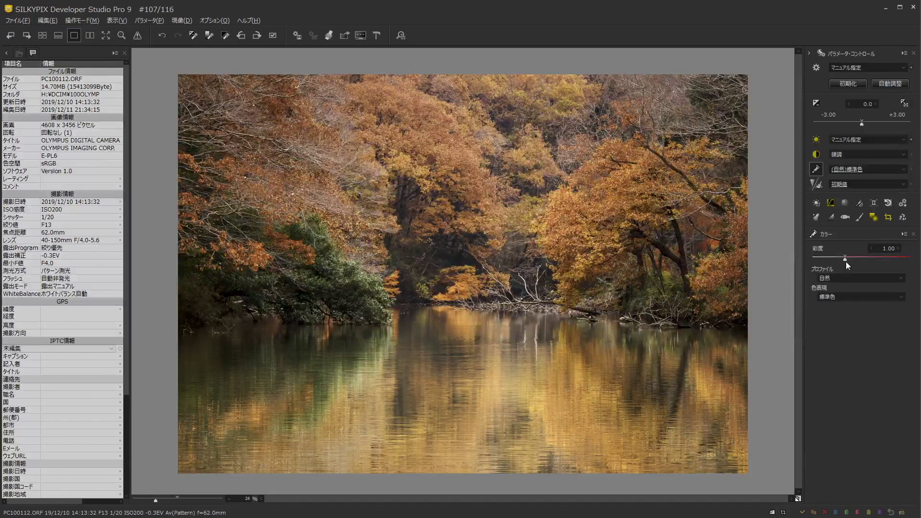
pyautogui.moveTo(847, 259); pyautogui.dragTo(849, 259)
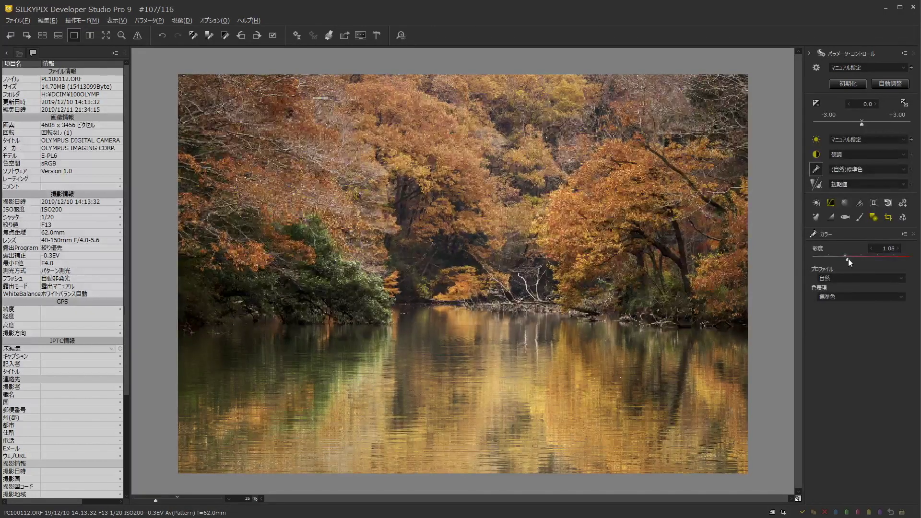
pyautogui.moveTo(848, 259); pyautogui.dragTo(848, 260)
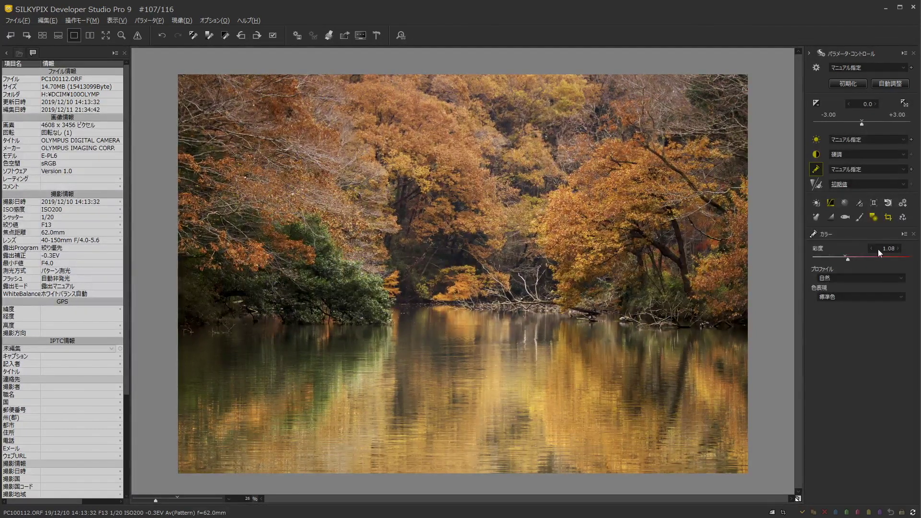
pyautogui.click(872, 258)
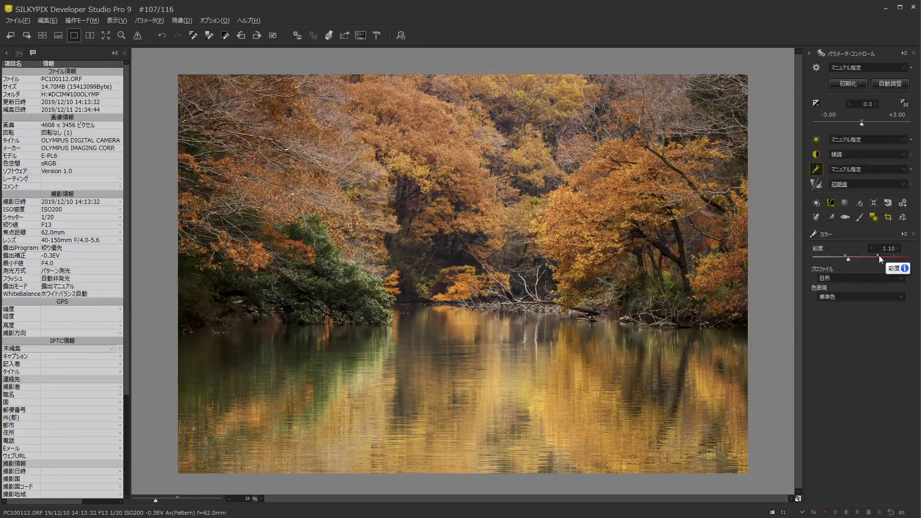
pyautogui.click(798, 499)
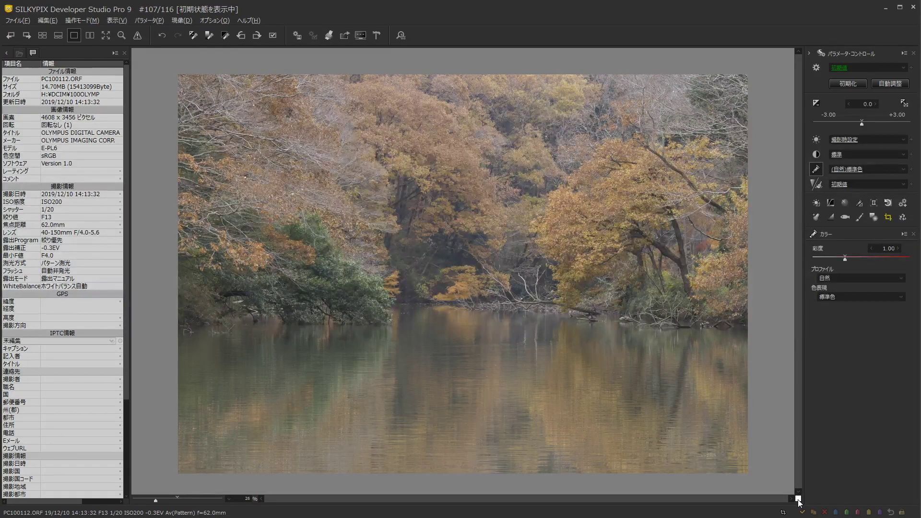
# - Return to the edited photo, inspect the upper-left trees at 100%, then fit to view
pyautogui.click(798, 499)
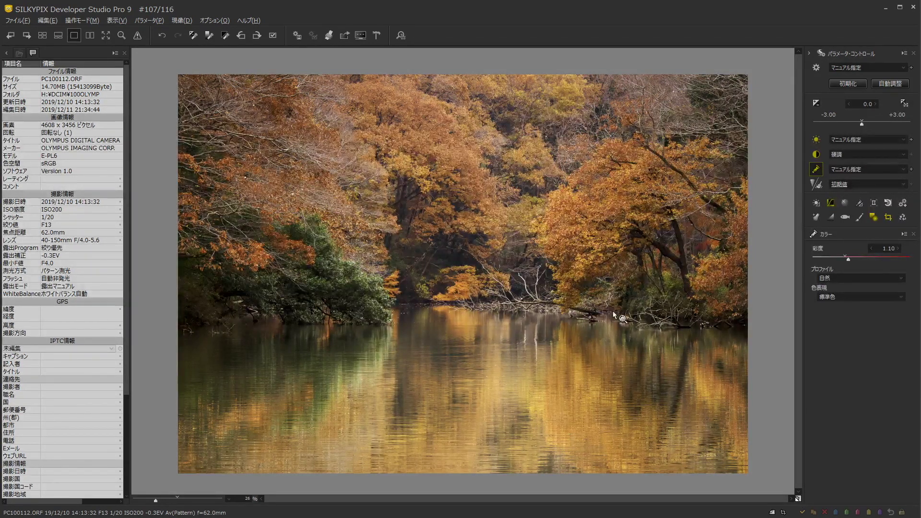
pyautogui.moveTo(601, 189)
pyautogui.mouseDown()
pyautogui.moveTo(547, 161)
pyautogui.moveTo(563, 273)
pyautogui.moveTo(655, 288)
pyautogui.mouseUp()
pyautogui.moveTo(430, 214); pyautogui.dragTo(475, 220)
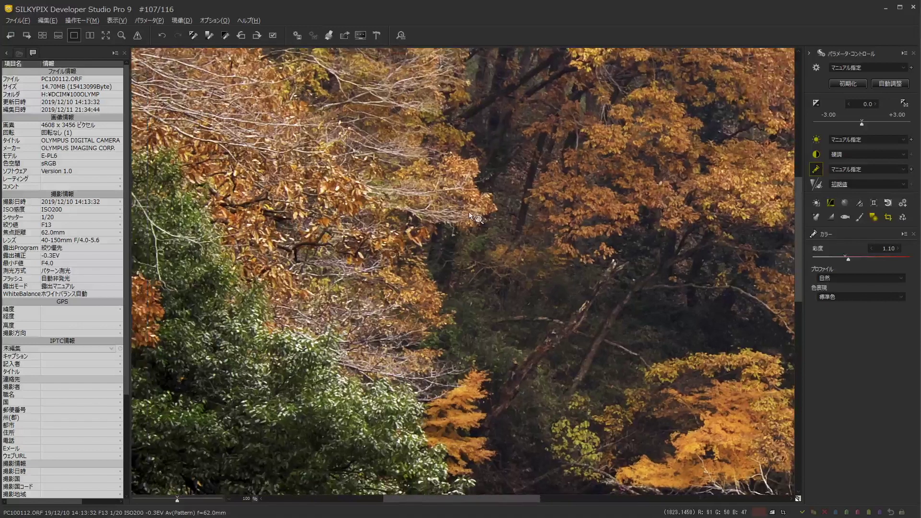
pyautogui.click(500, 295)
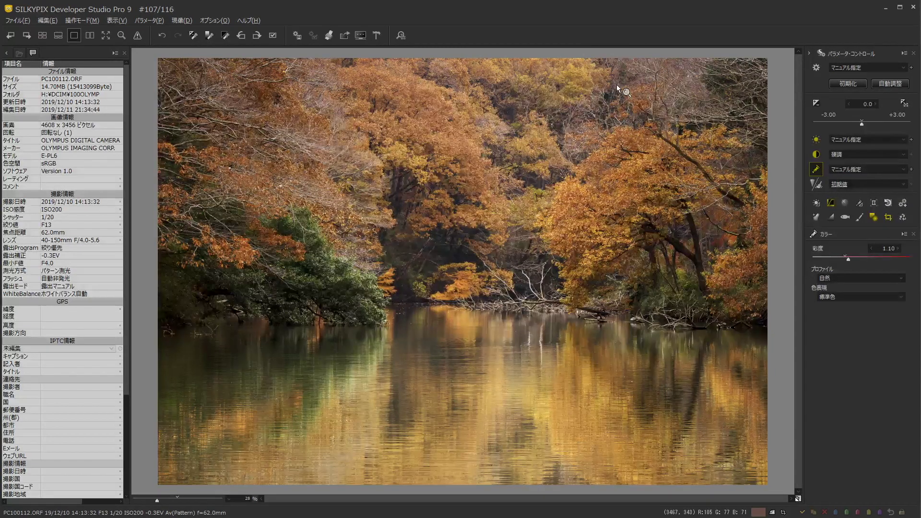
pyautogui.scroll(-2, 587, 211)
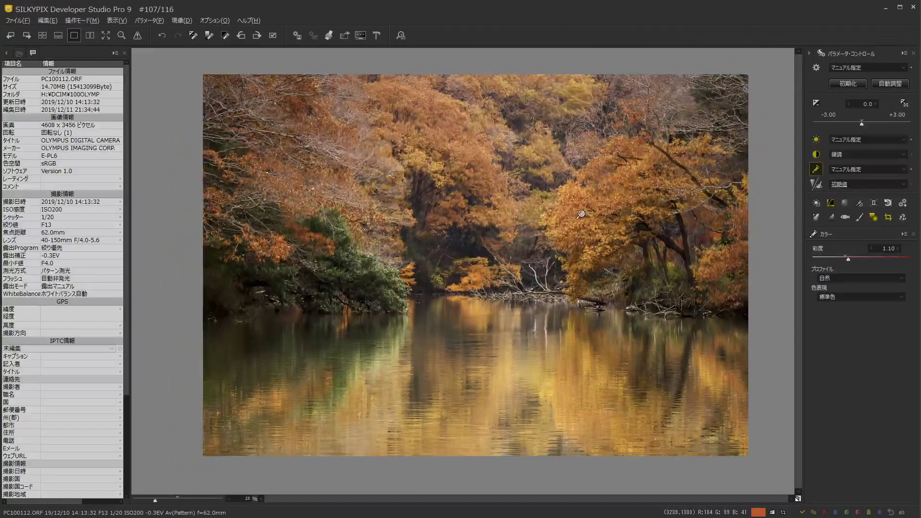
# - Paint a third brush area over the upper-centre trees with brightness 14
pyautogui.click(876, 217)
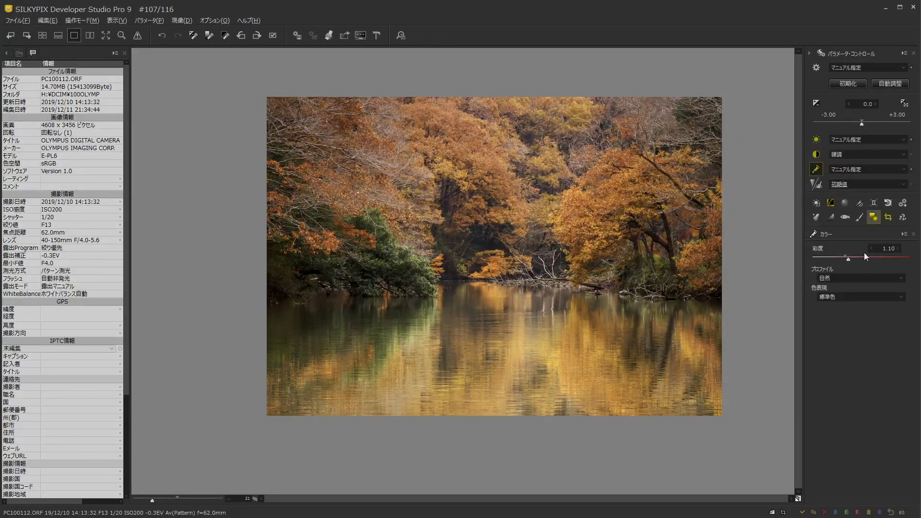
pyautogui.moveTo(508, 91)
pyautogui.mouseDown()
pyautogui.moveTo(615, 102)
pyautogui.moveTo(639, 82)
pyautogui.mouseUp()
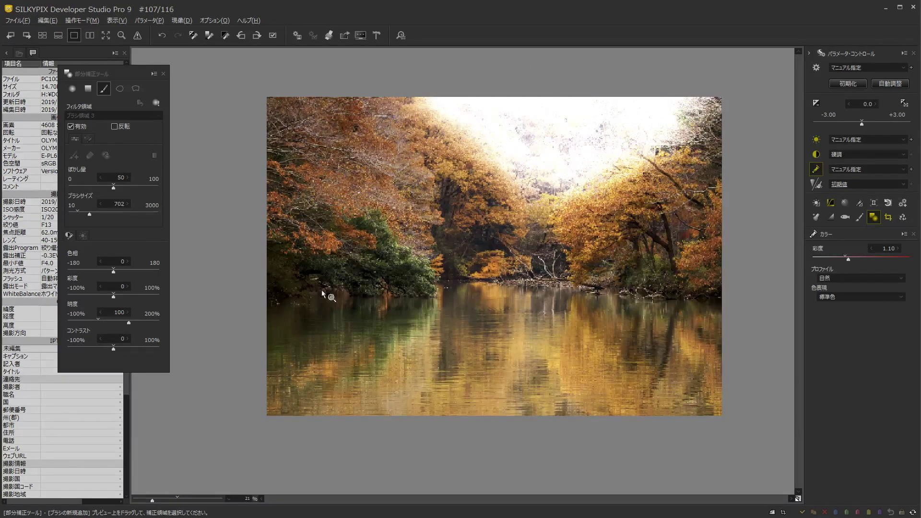
pyautogui.click(99, 320)
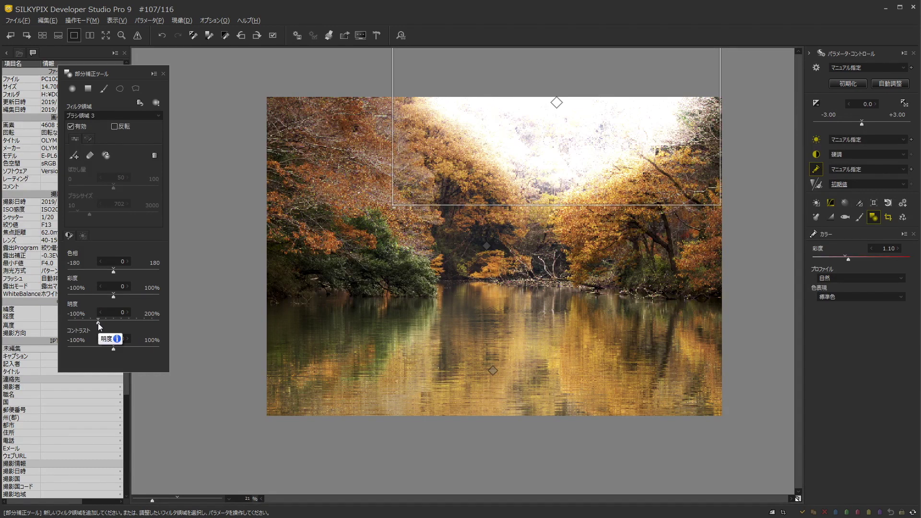
pyautogui.moveTo(102, 321); pyautogui.dragTo(102, 323)
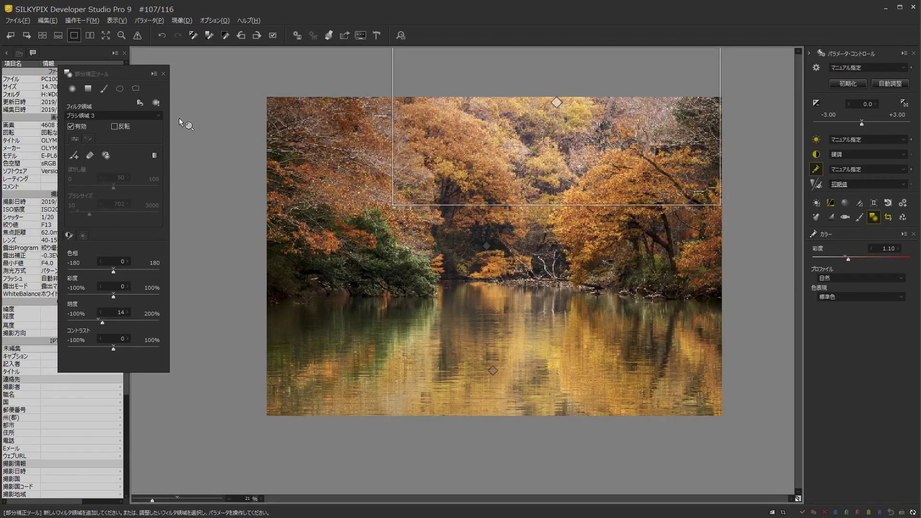
pyautogui.click(164, 73)
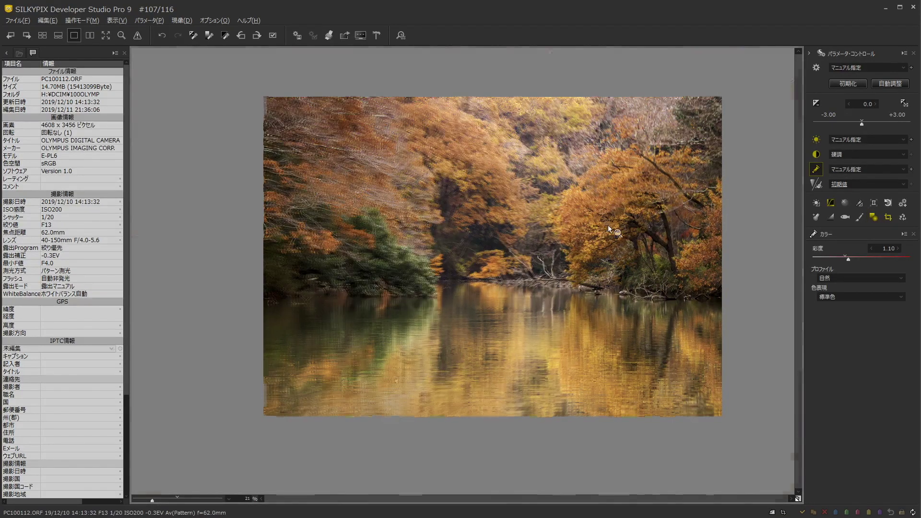
pyautogui.click(608, 225)
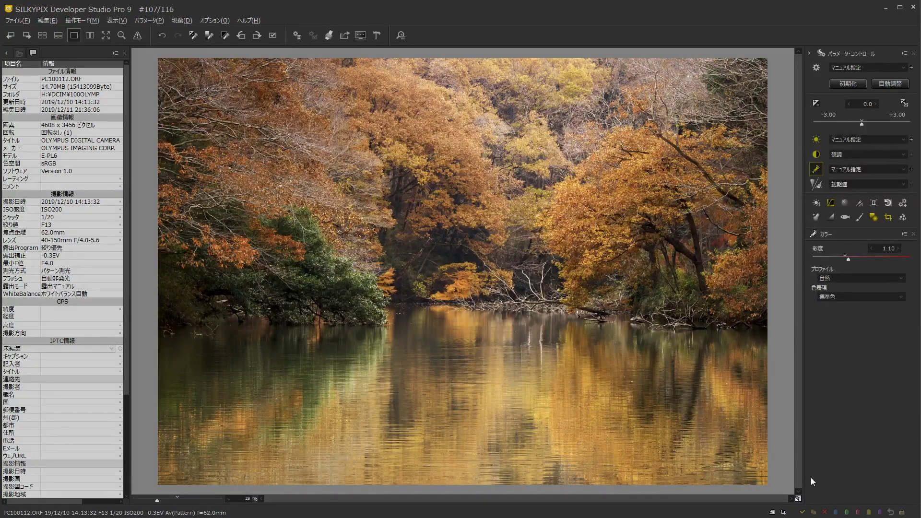
pyautogui.click(799, 499)
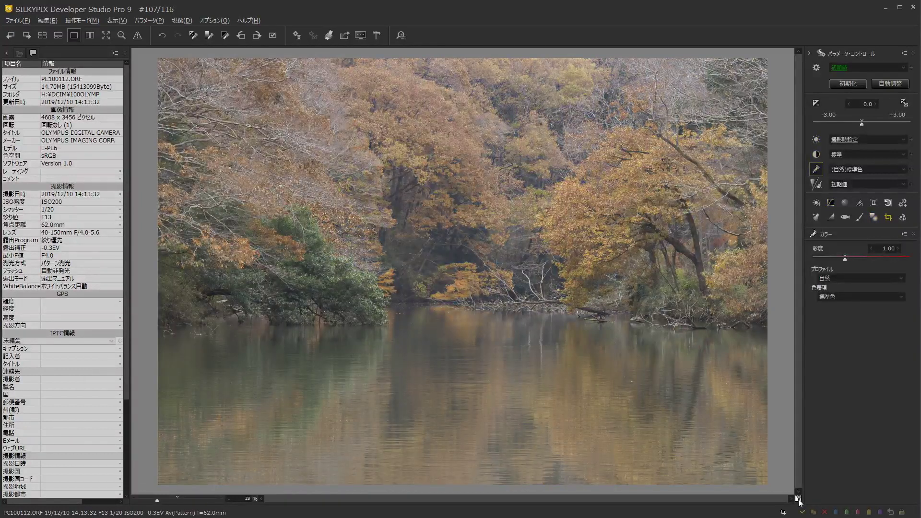
pyautogui.click(798, 499)
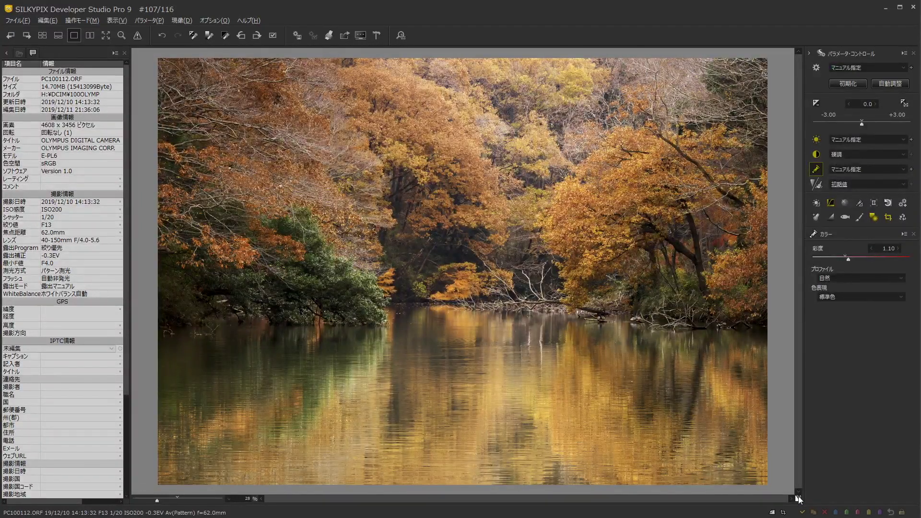